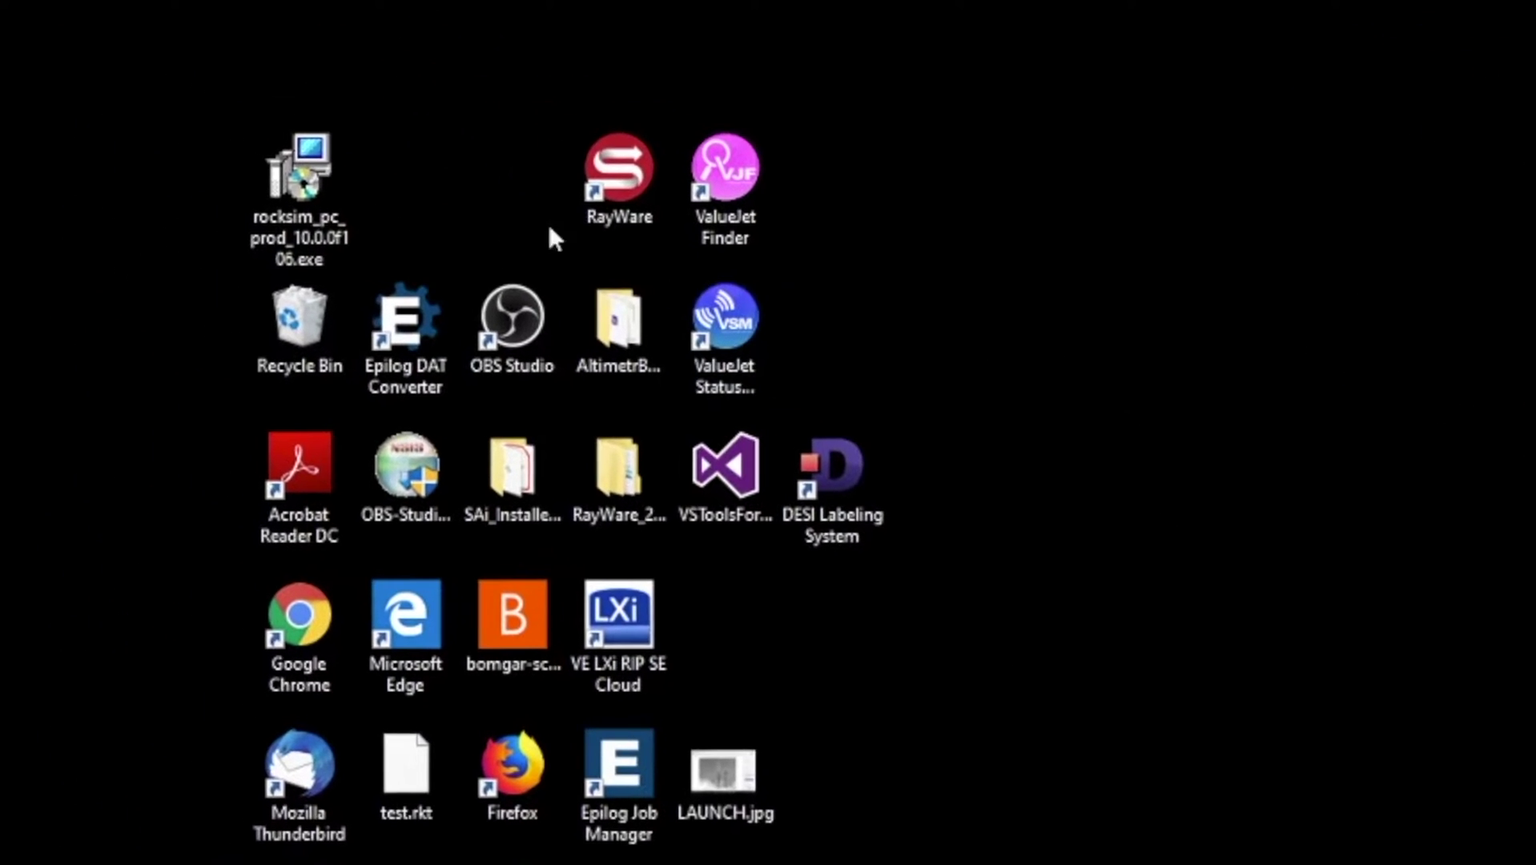
Launch the RockSim 10 installer rocksim_pc_prod_10.0.0f106.exe from the desktop
click(301, 190)
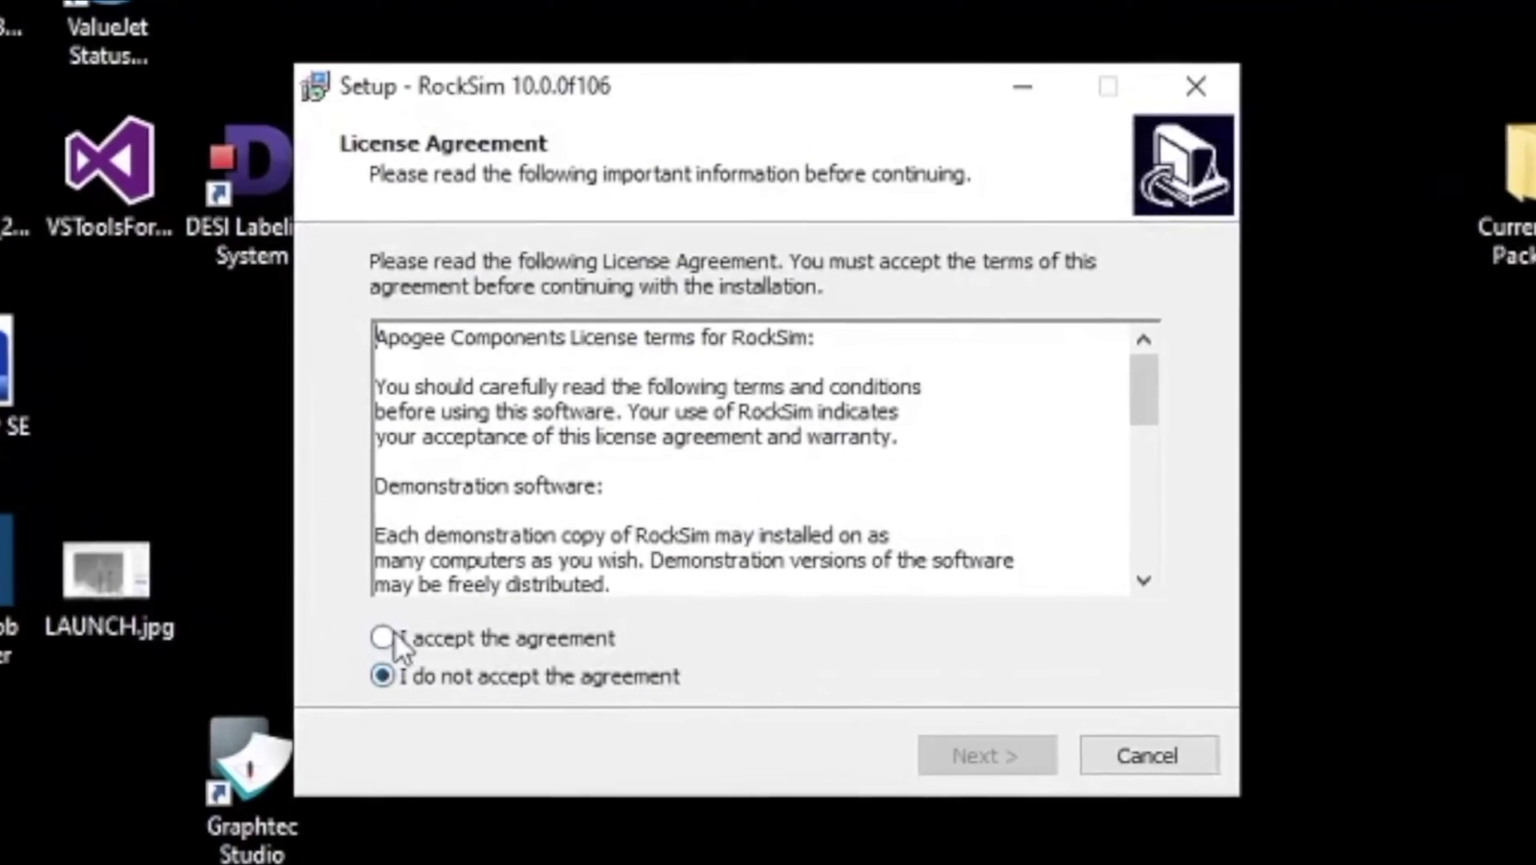
Accept the Apogee licence, keep the desktop shortcut, and run the RockSim 10 install through to Finish
drag(1147, 400, 1192, 572)
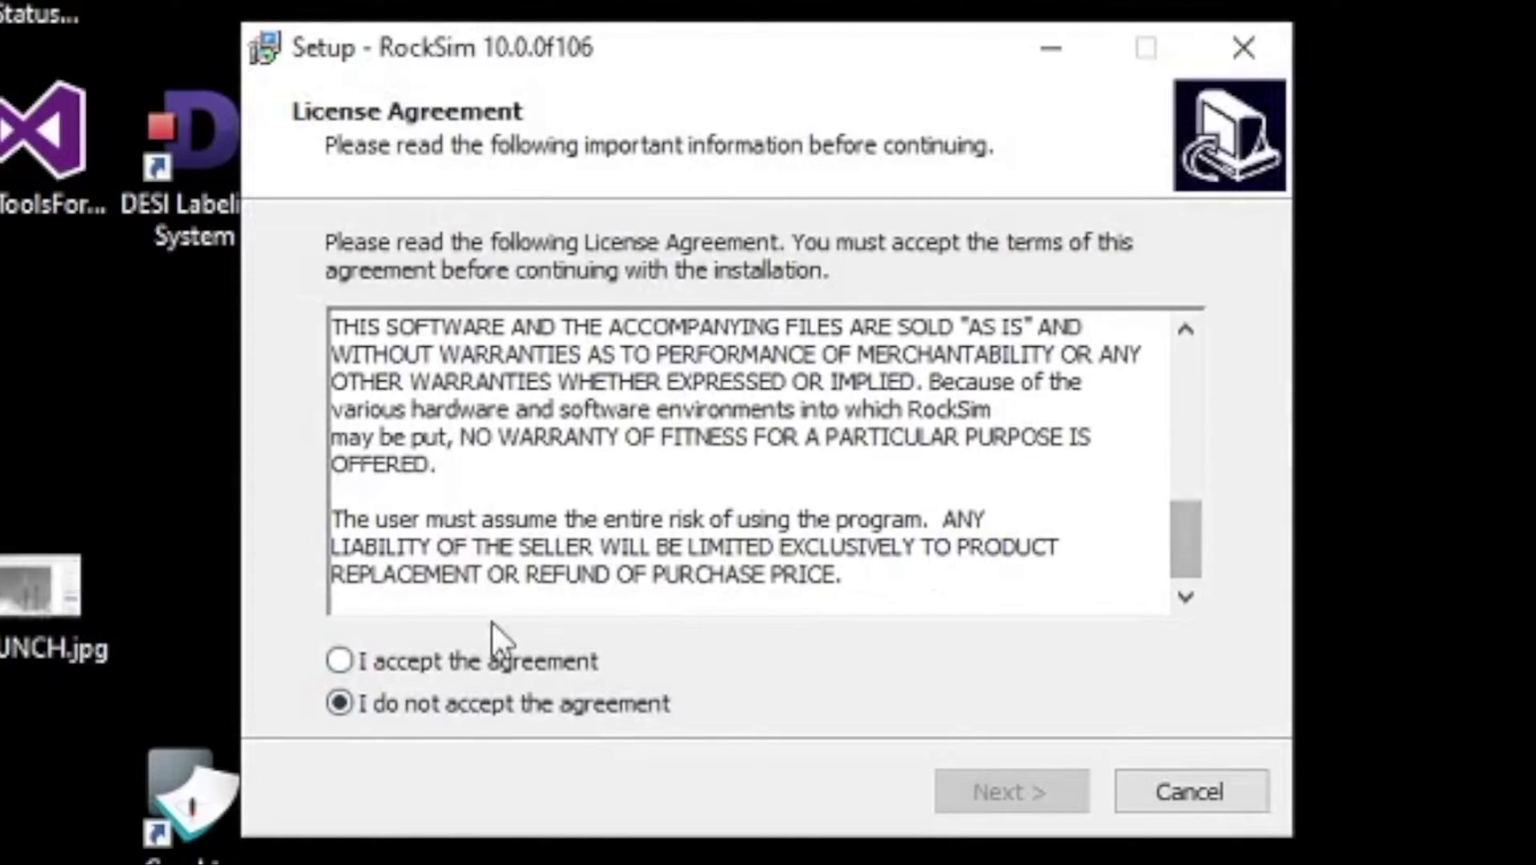
click(340, 662)
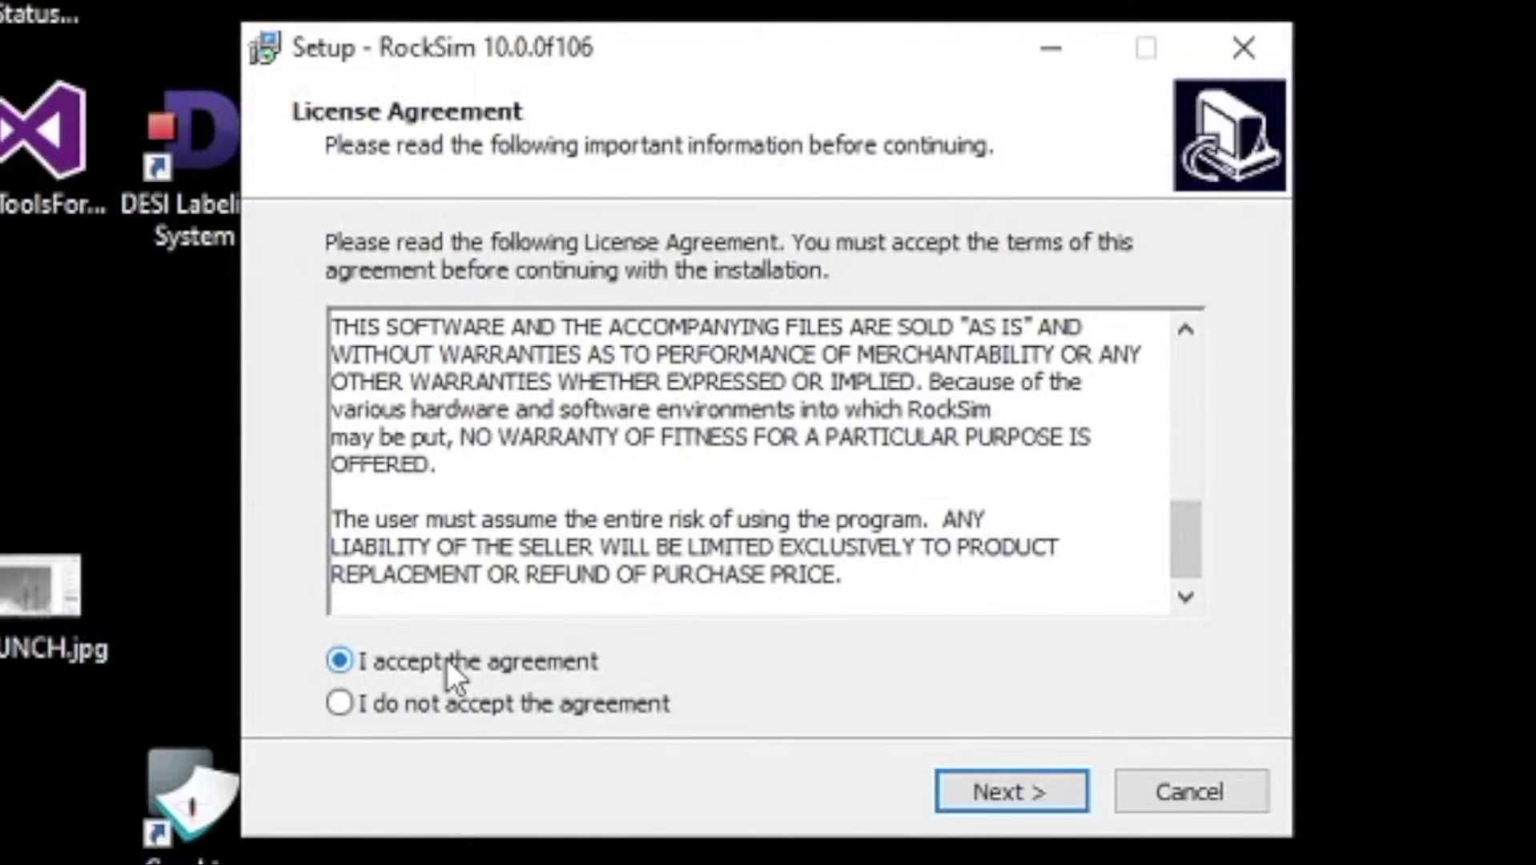
click(1029, 791)
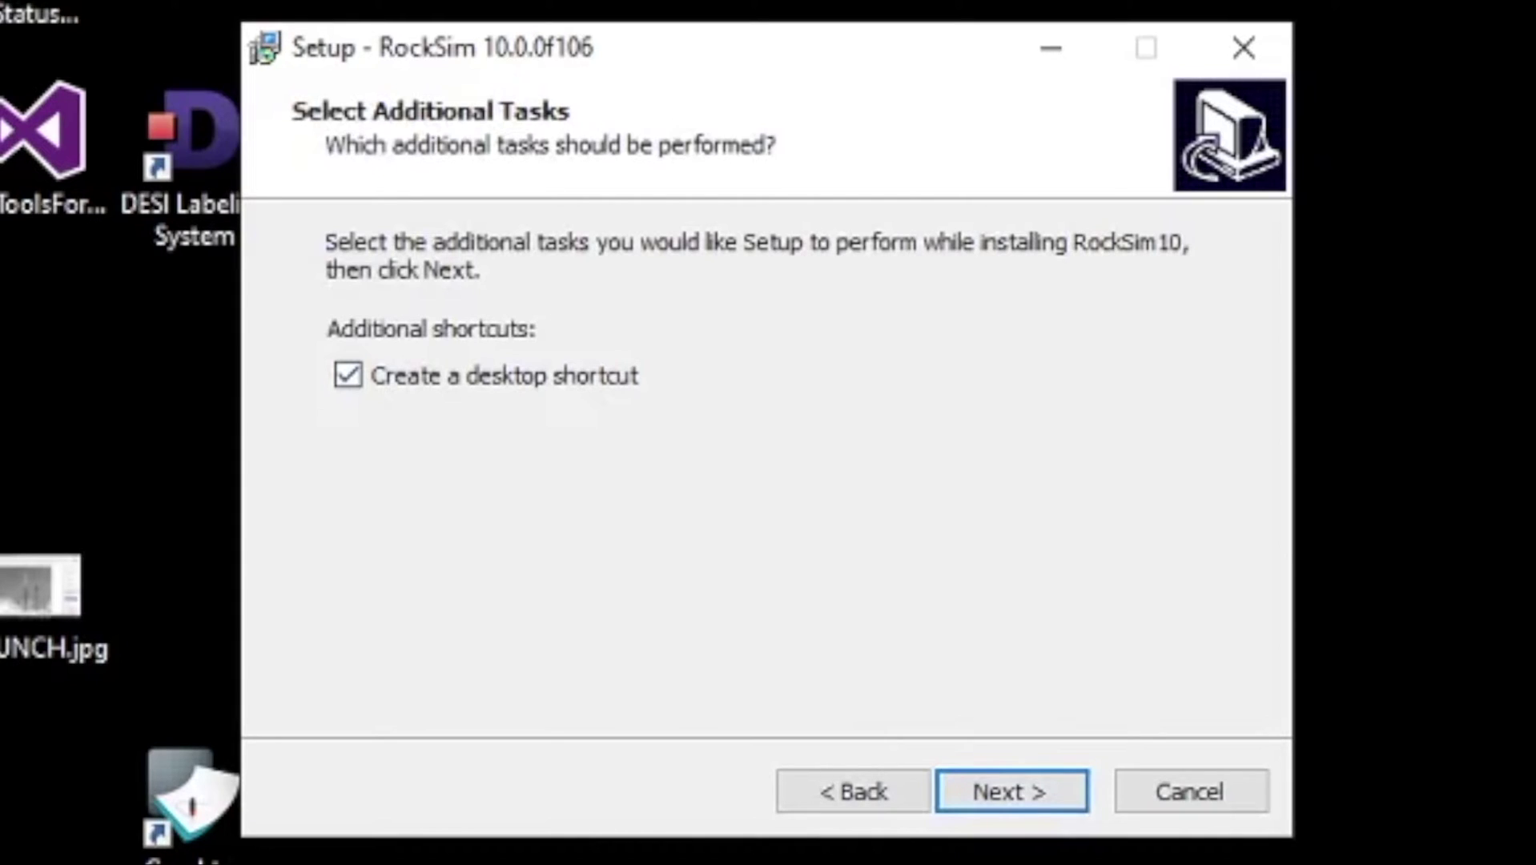
click(1007, 790)
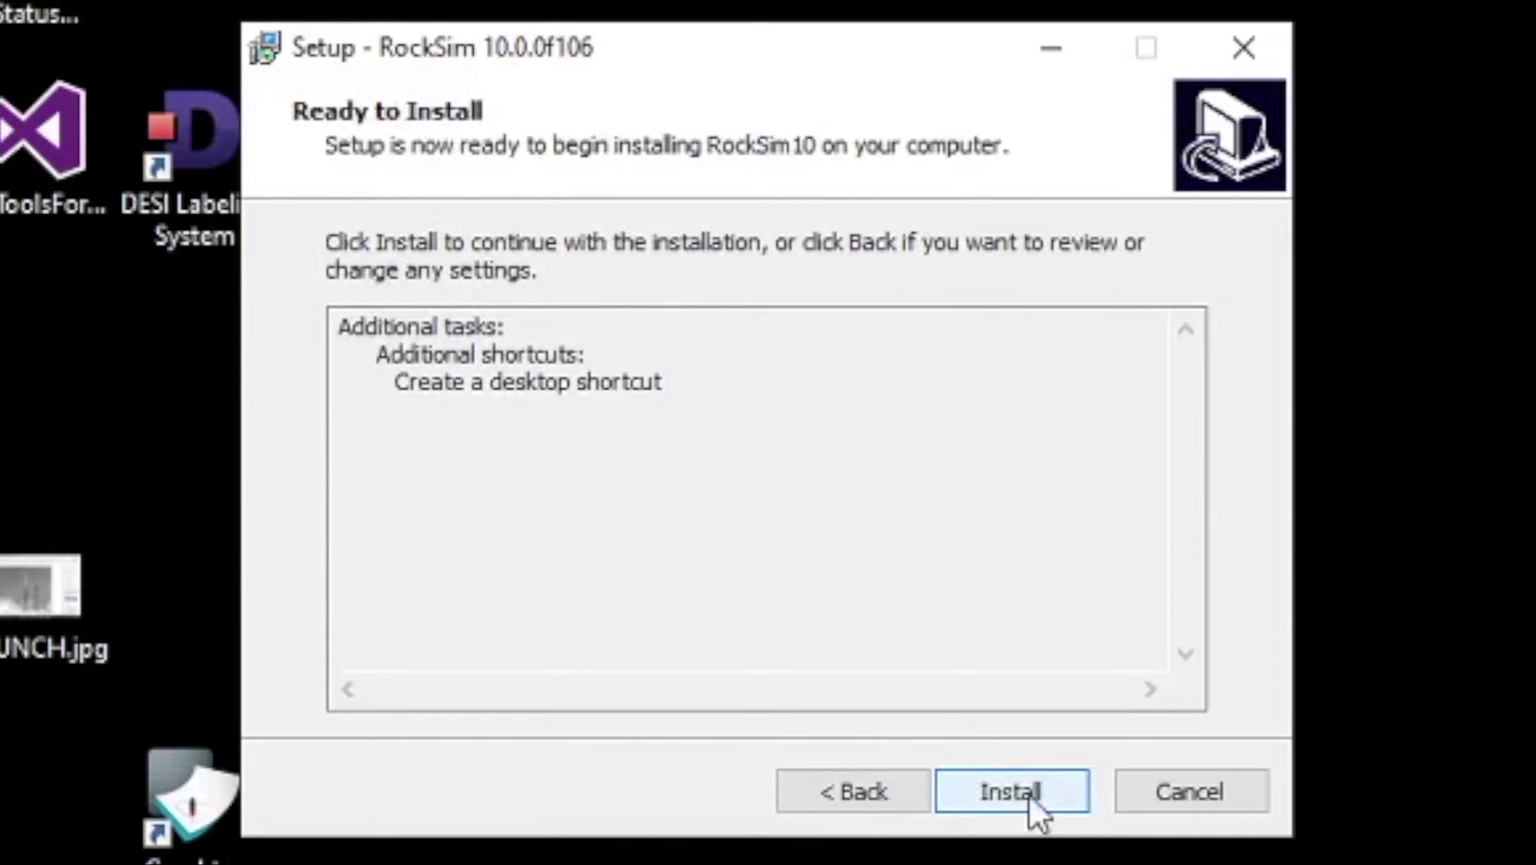
click(1030, 797)
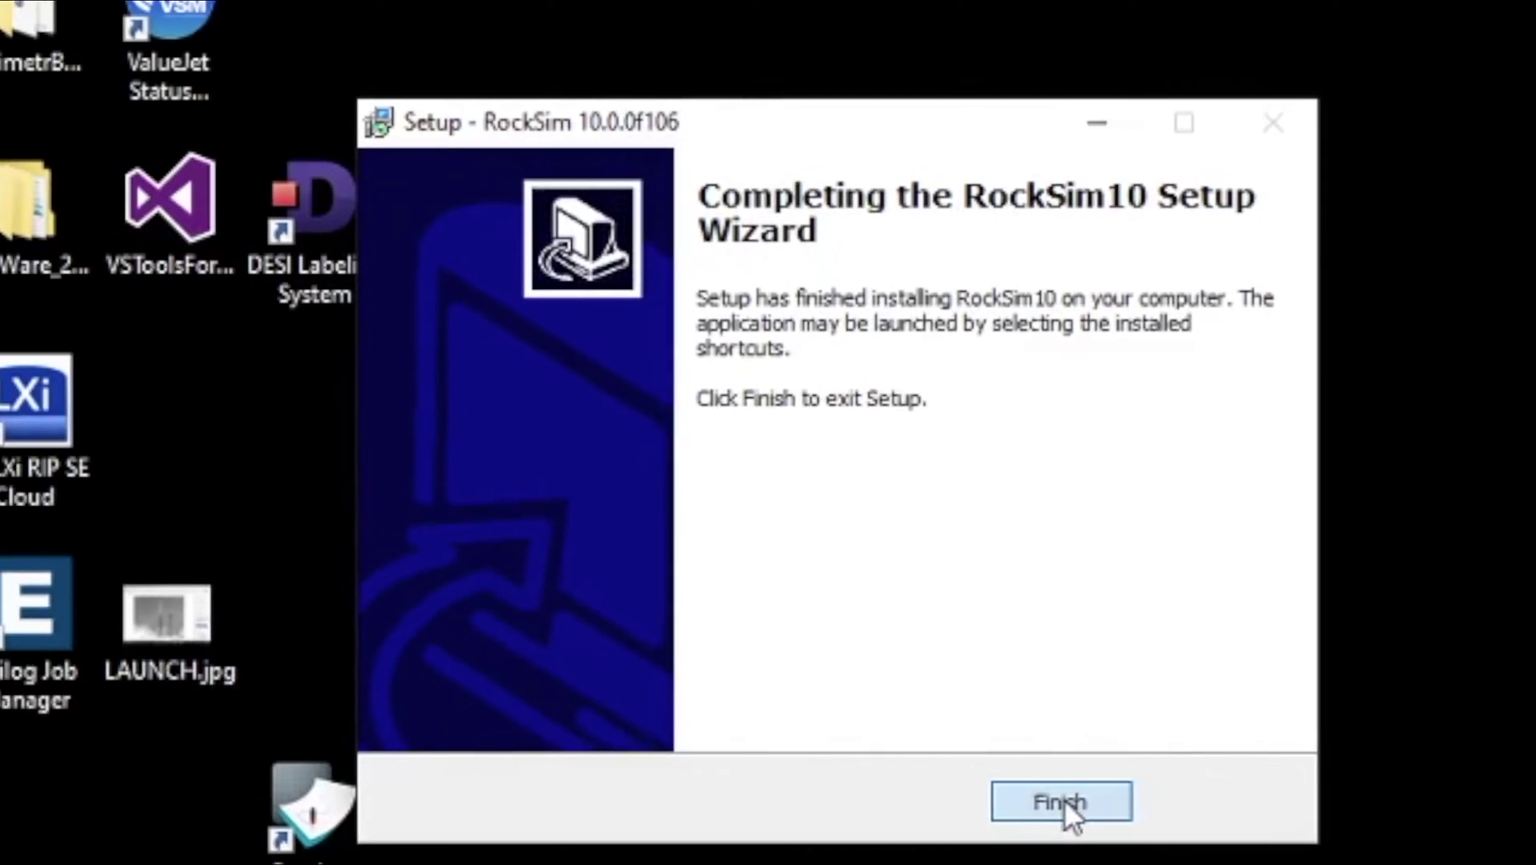
click(1013, 791)
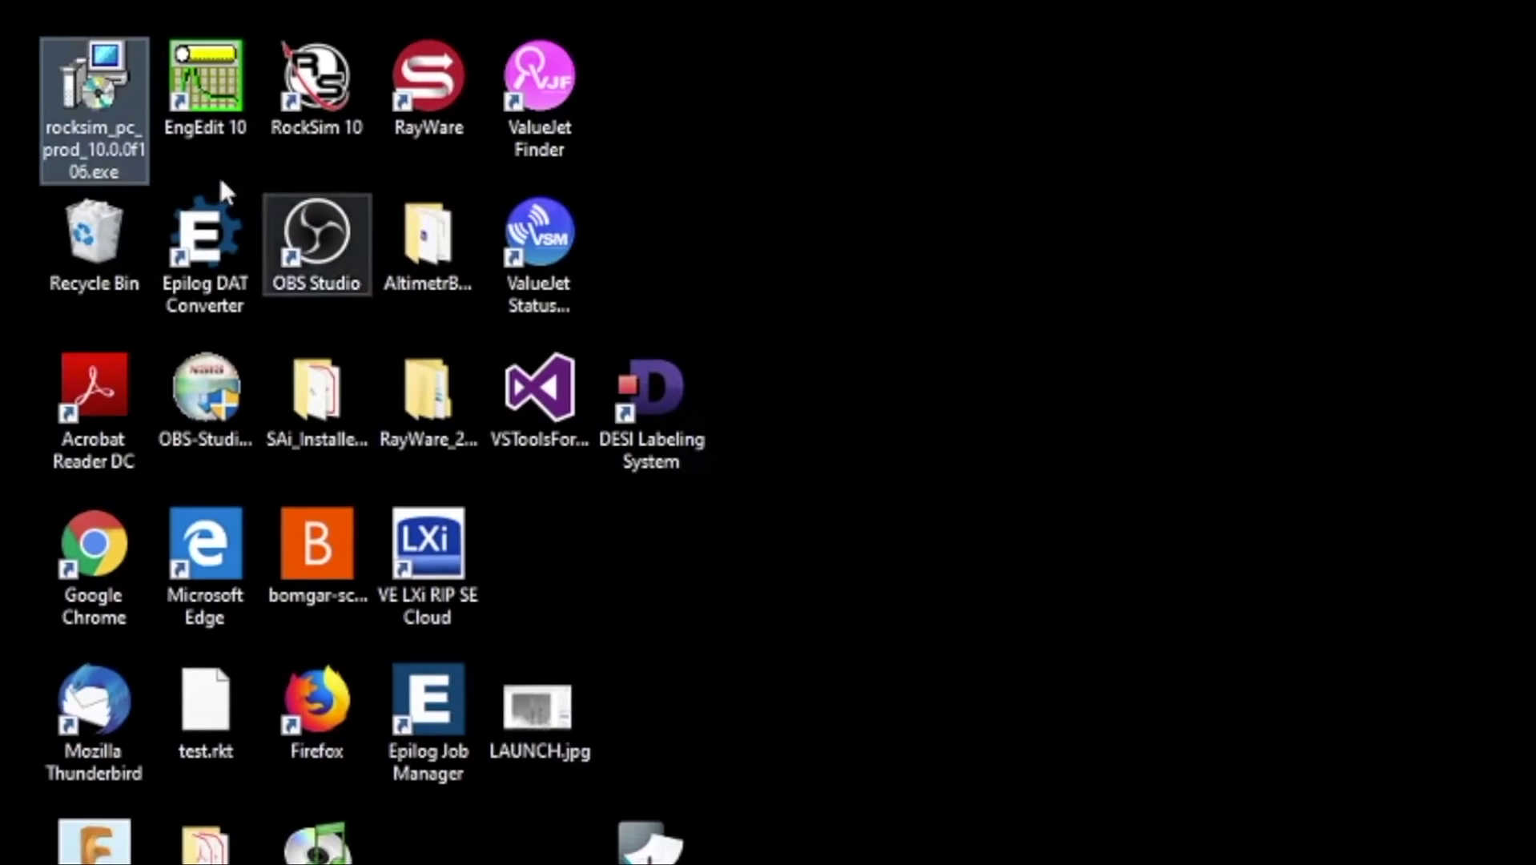
Open RockSim 10 from its desktop shortcut, dismiss the 15-day trial notice, and maximize the window
right_click(320, 95)
click(395, 104)
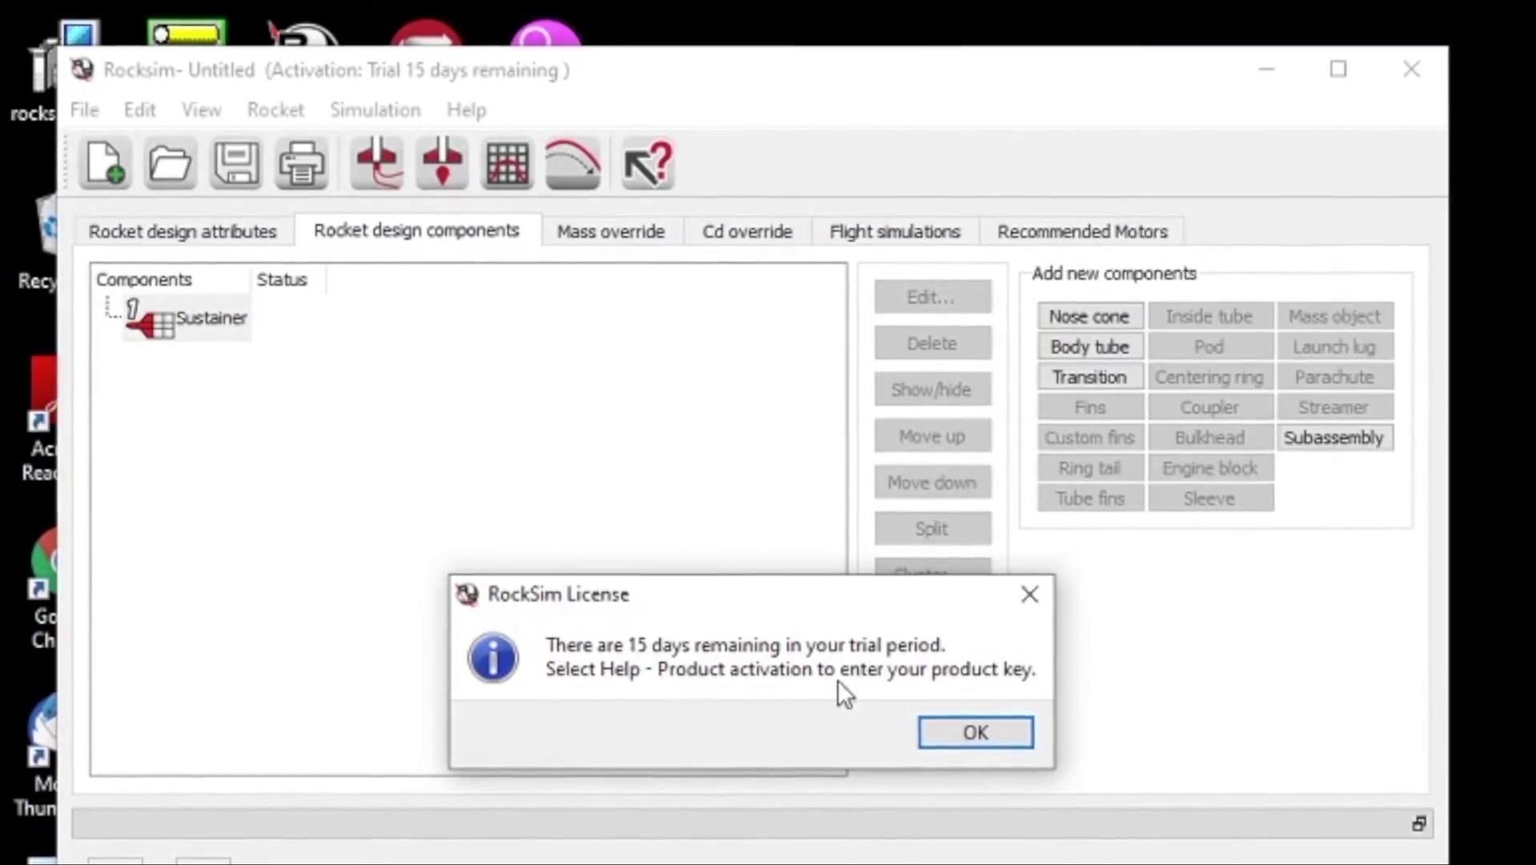
click(969, 733)
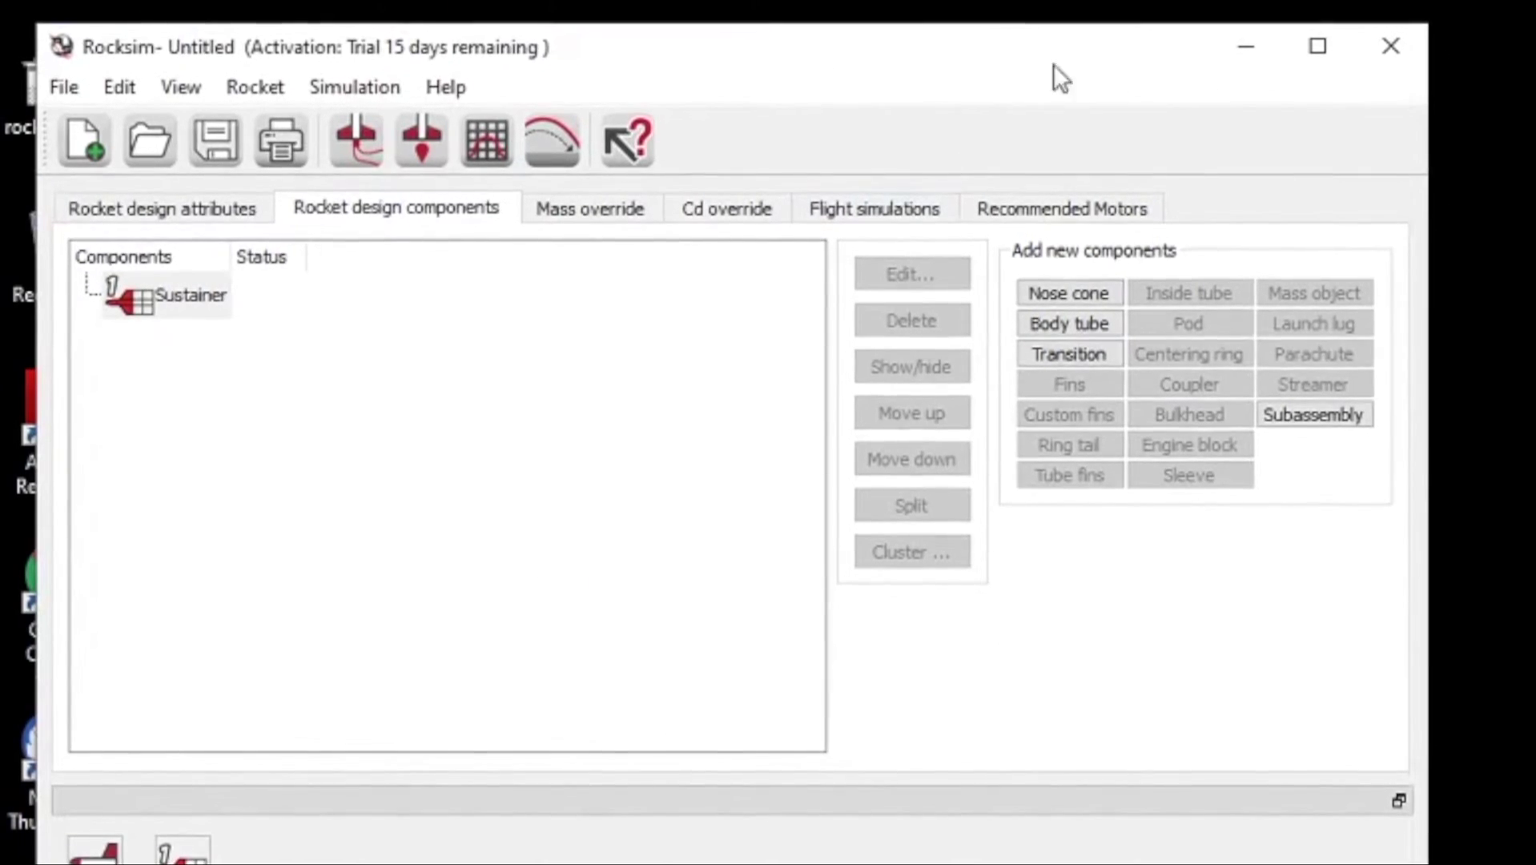
click(1317, 46)
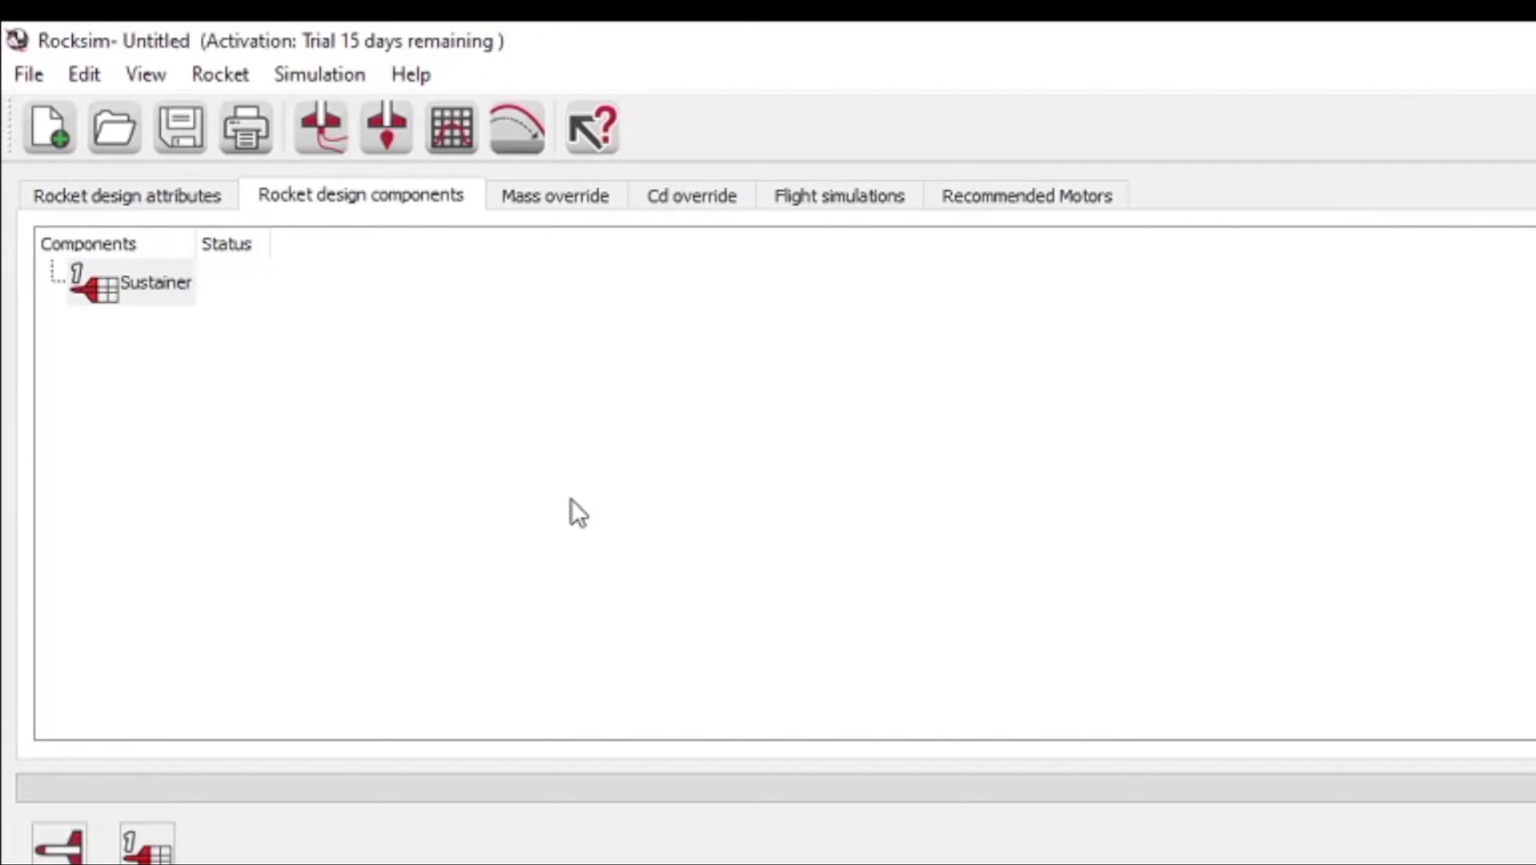
Go to Help > Product Activation and choose 'Activate RockSim 10 now'
click(412, 75)
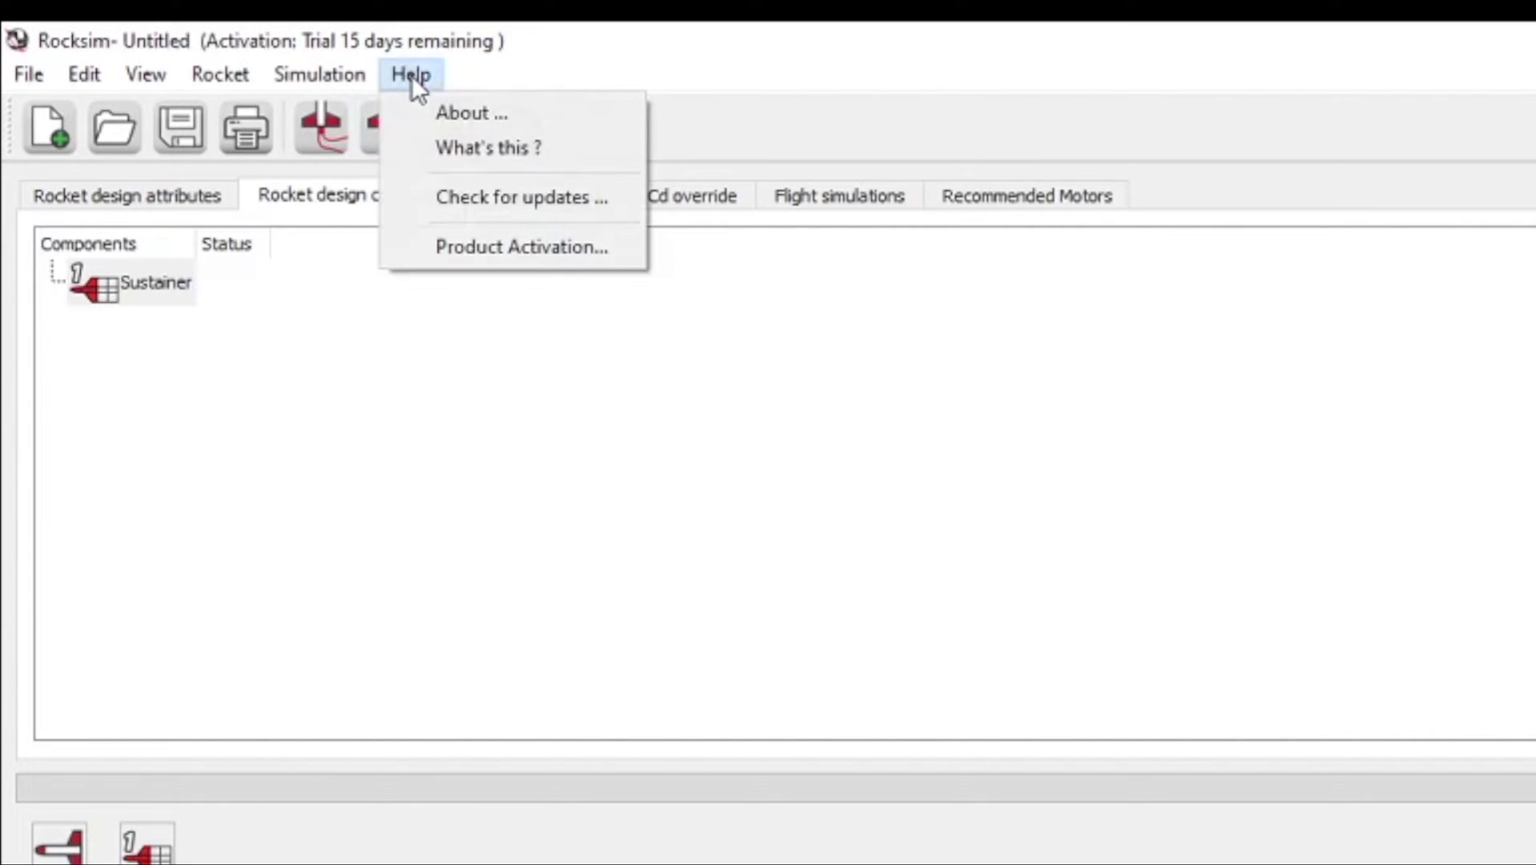
click(458, 243)
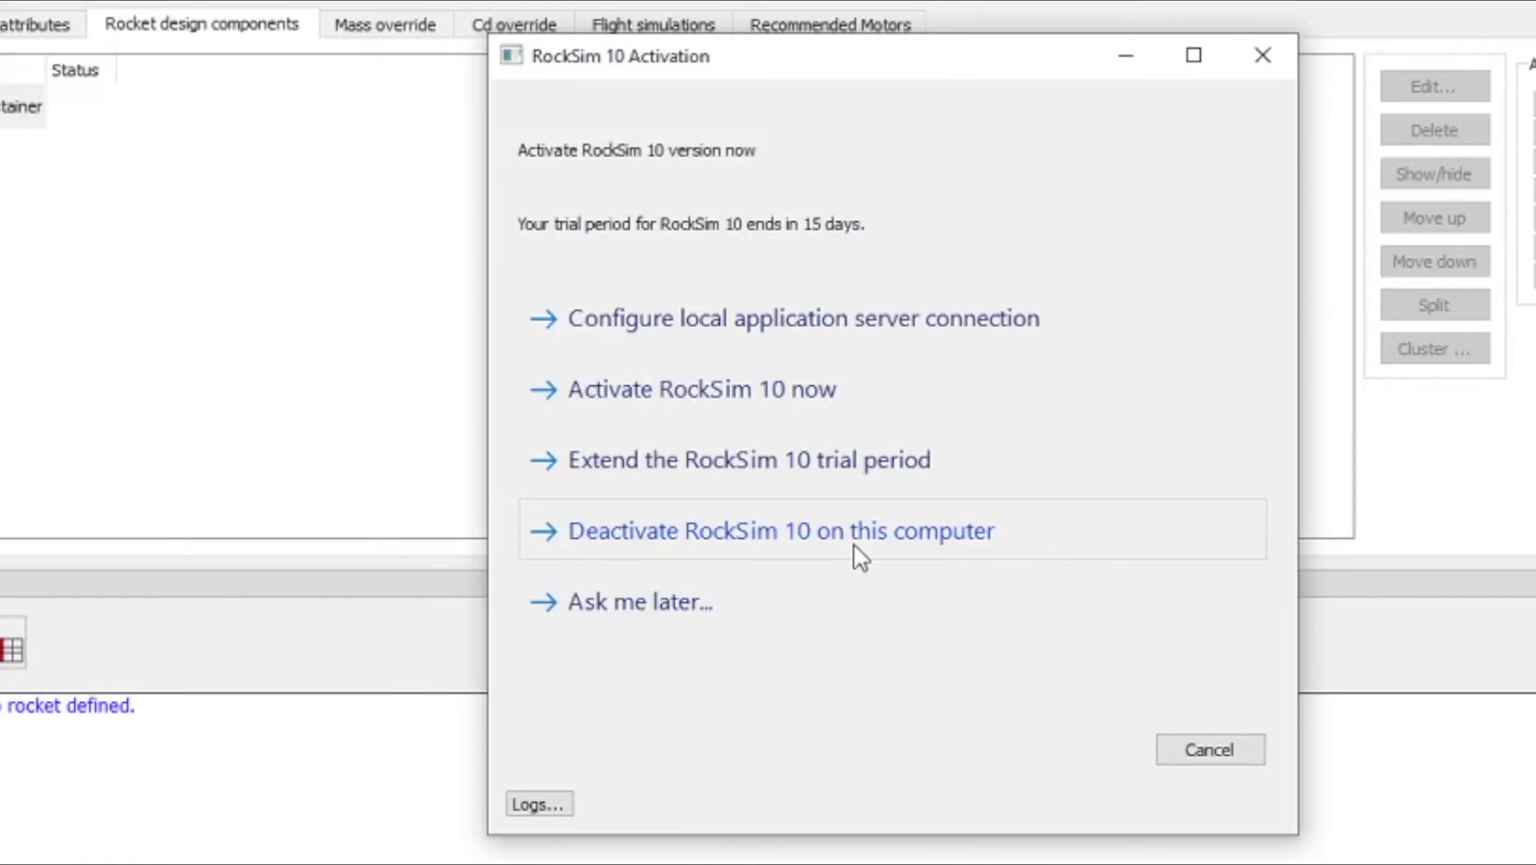
click(643, 396)
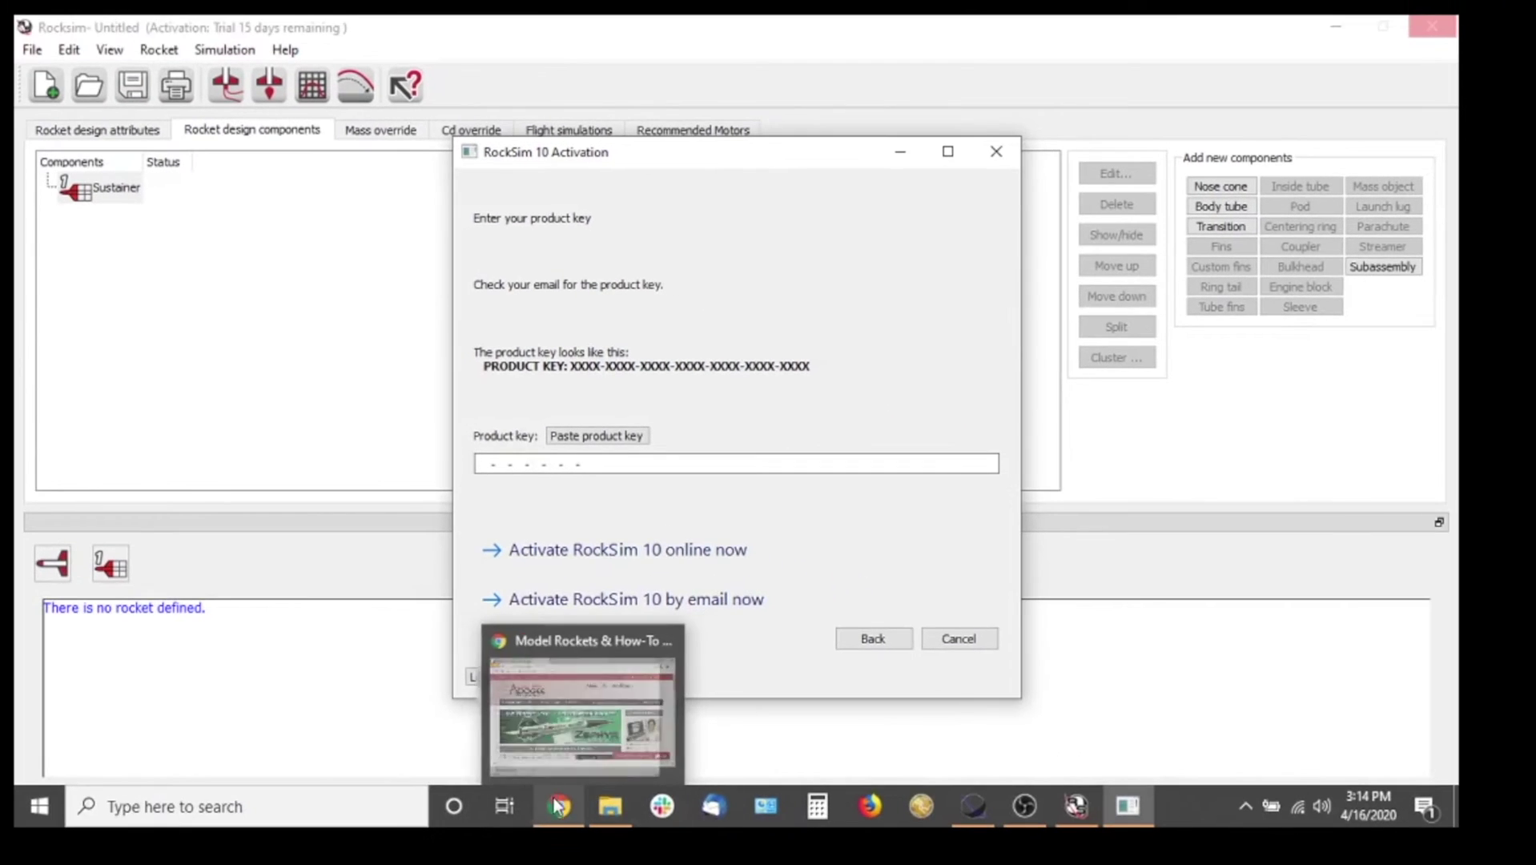
Move the activation dialog aside and open My Account > RockSim Keys on the Apogee site
click(559, 802)
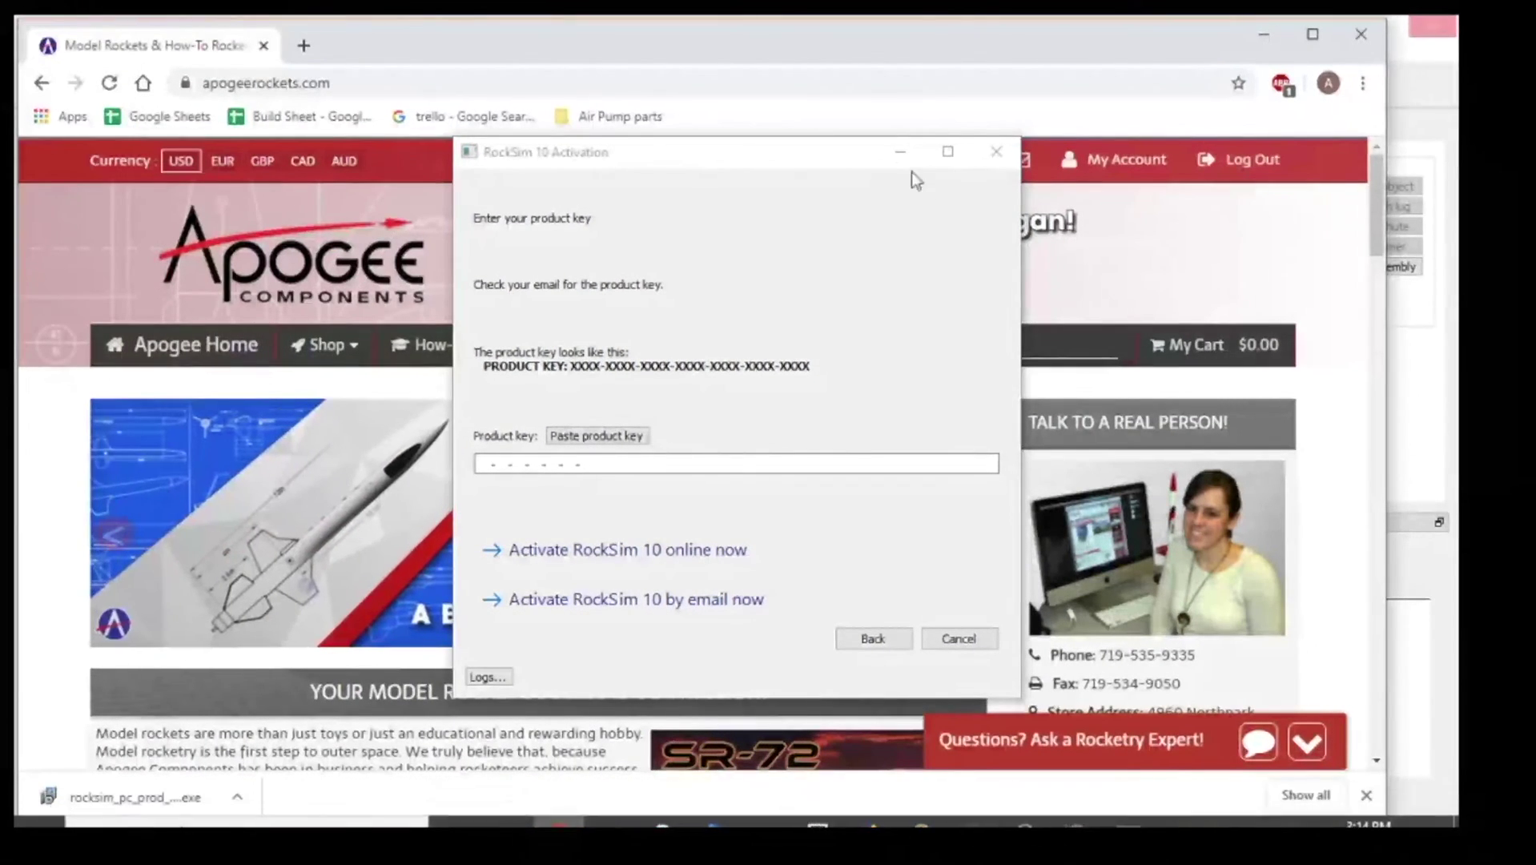
drag(812, 158, 63, 260)
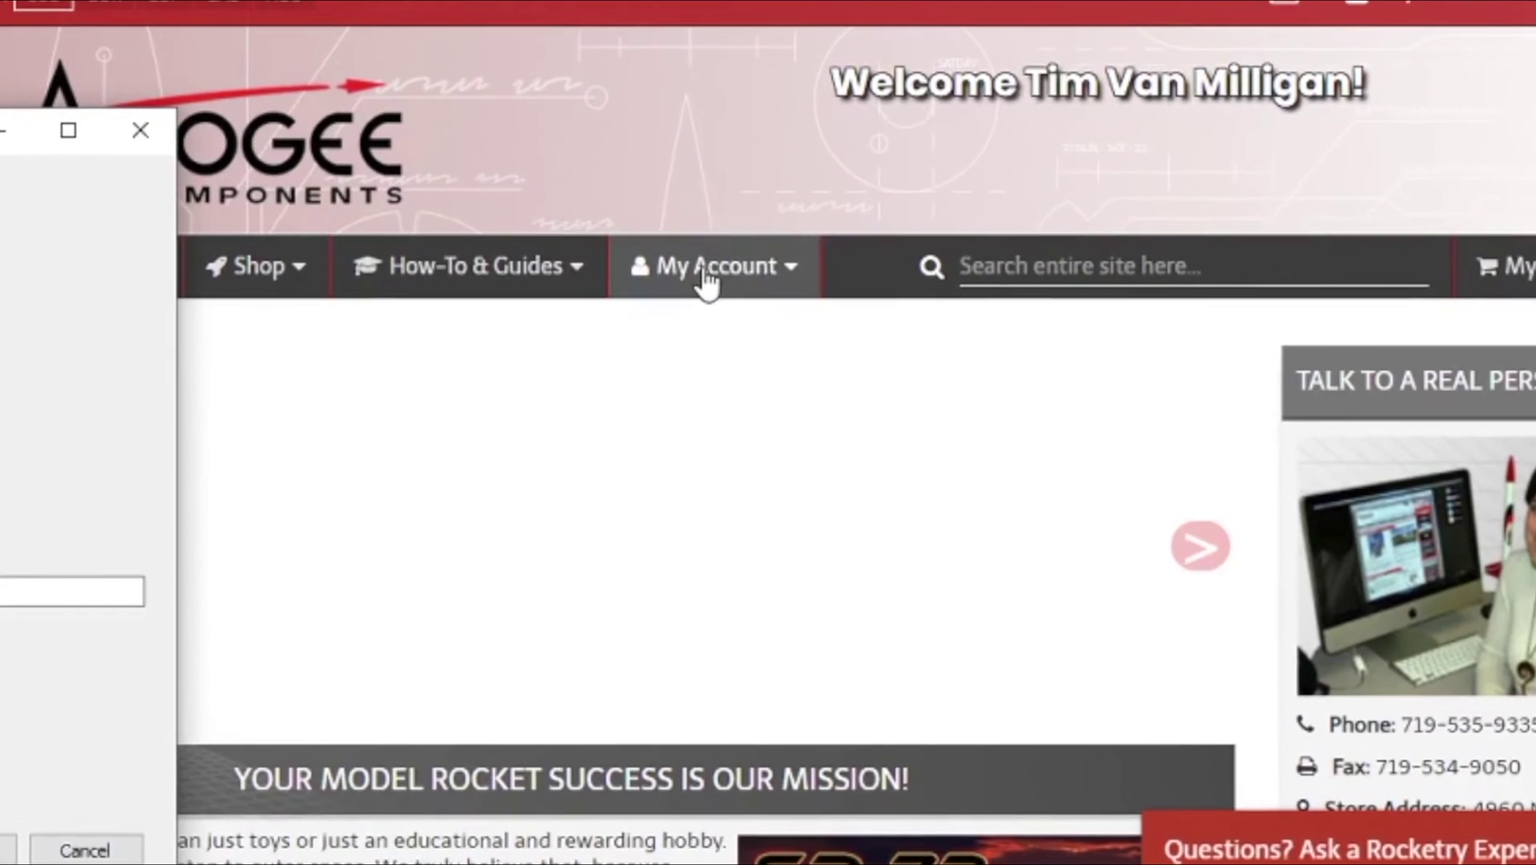
click(705, 280)
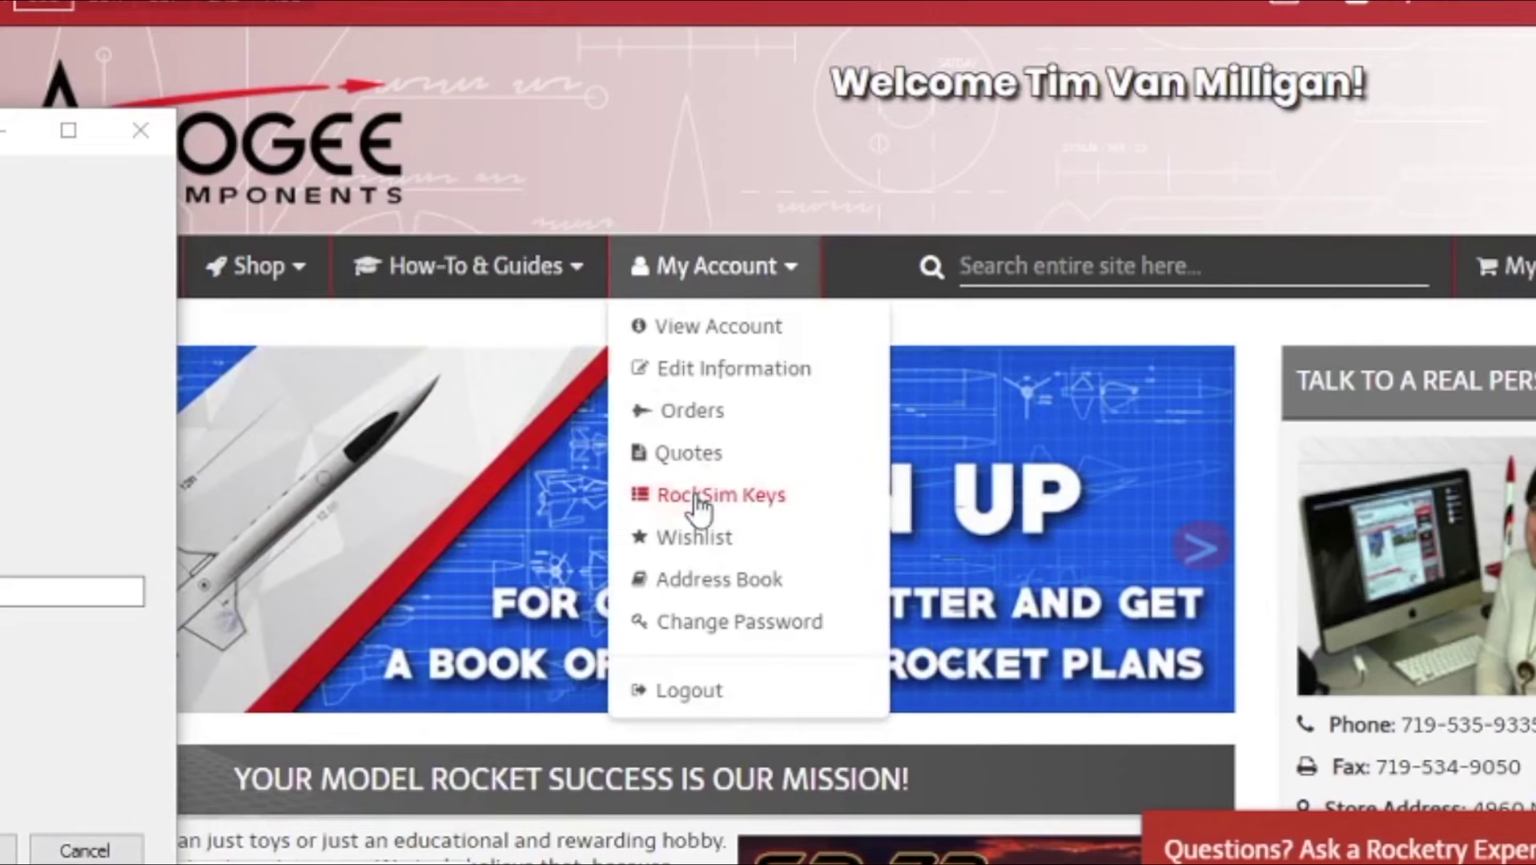
click(698, 497)
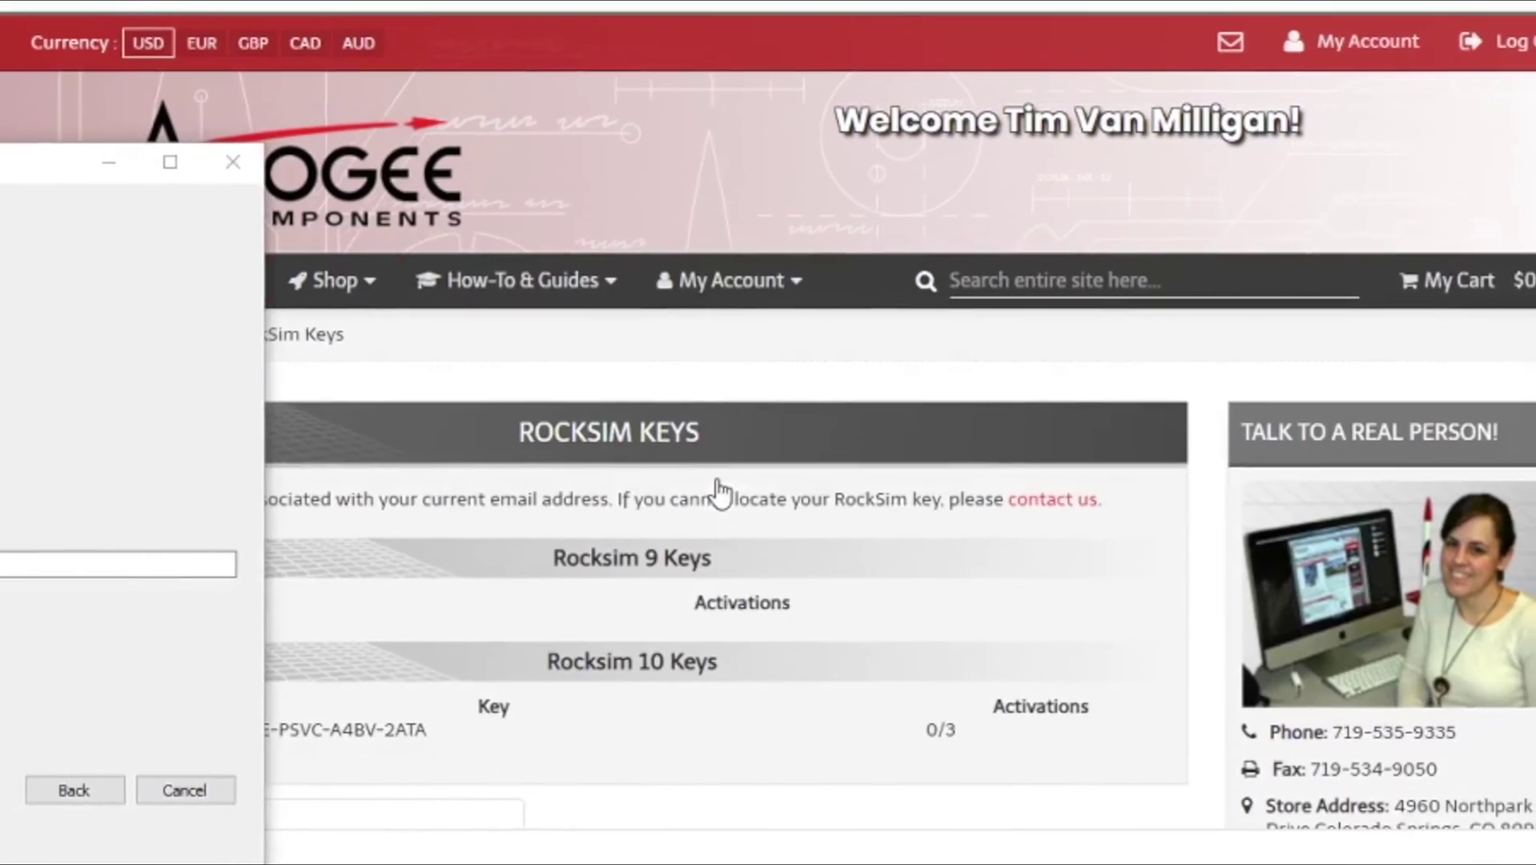
Select the listed RockSim 10 product key and bring the activation dialog back into view
scroll(728, 473, down, 3)
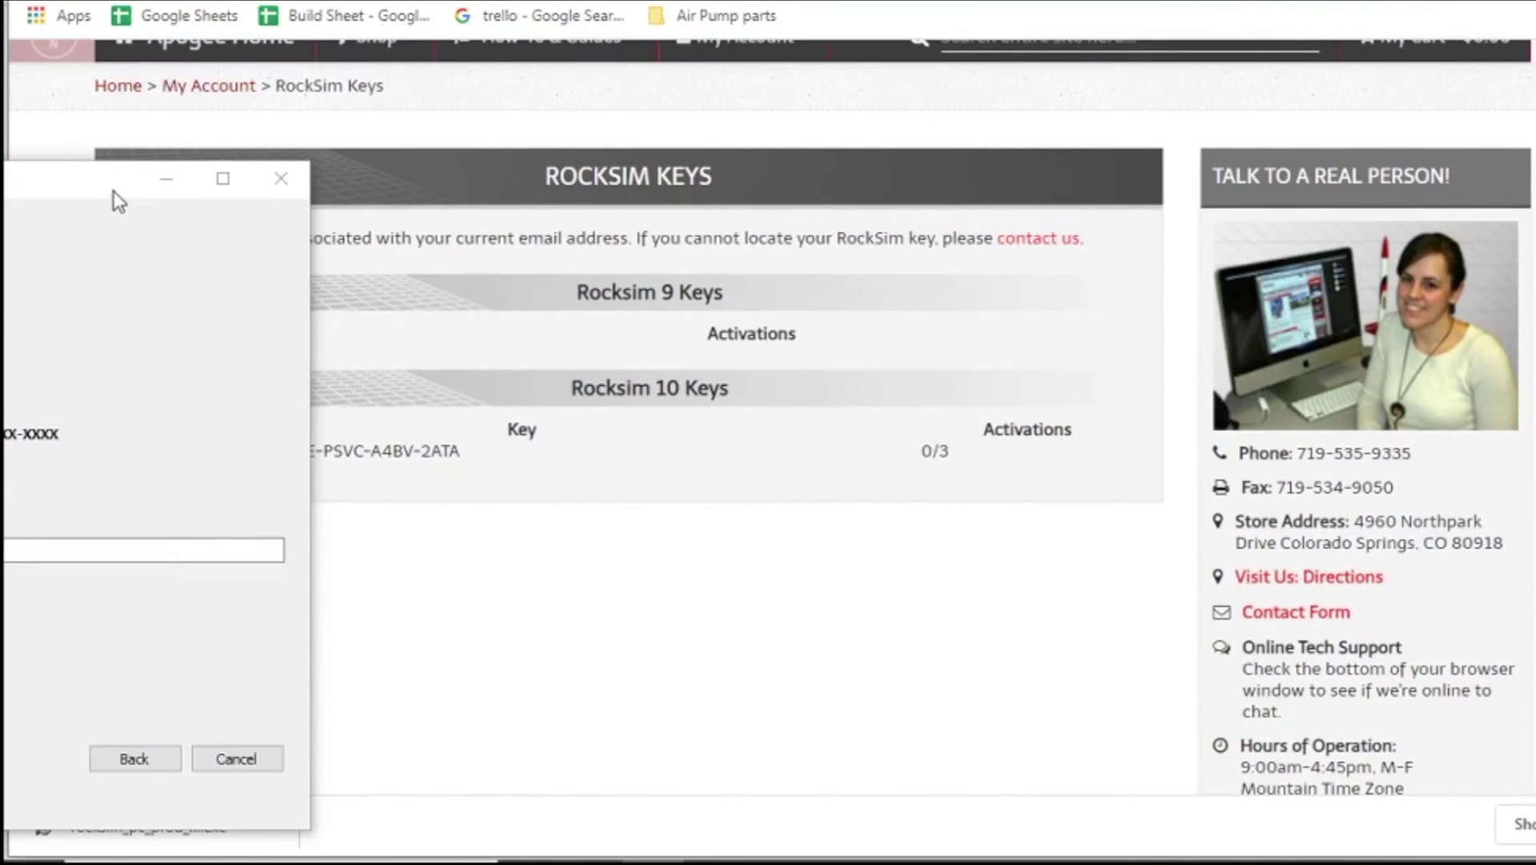
drag(116, 196, 132, 656)
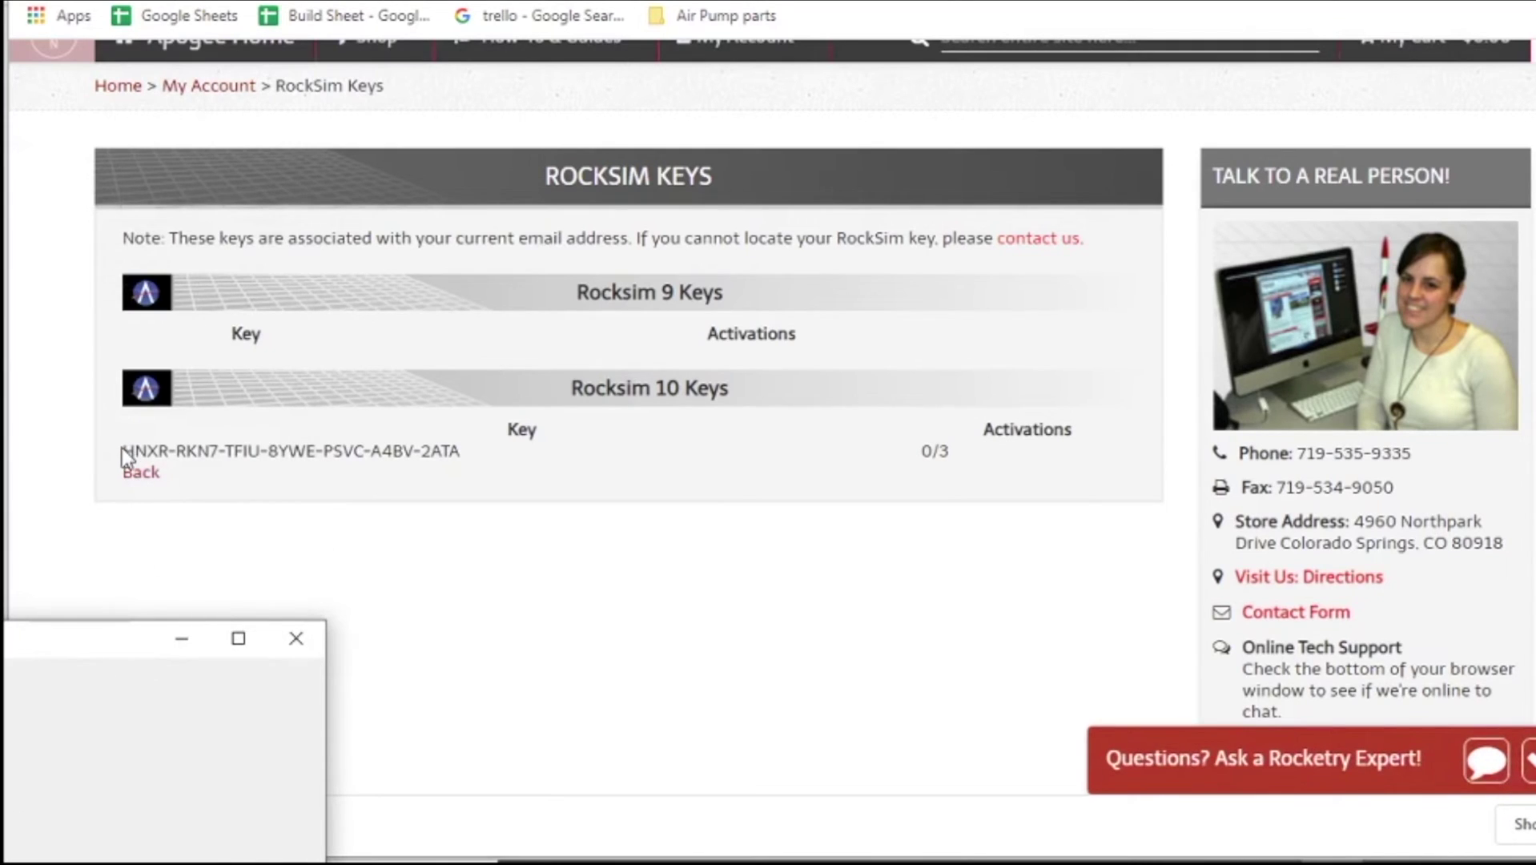
mouse_move(123, 450)
mouse_down()
mouse_move(446, 450)
mouse_move(121, 456)
mouse_up()
click(468, 453)
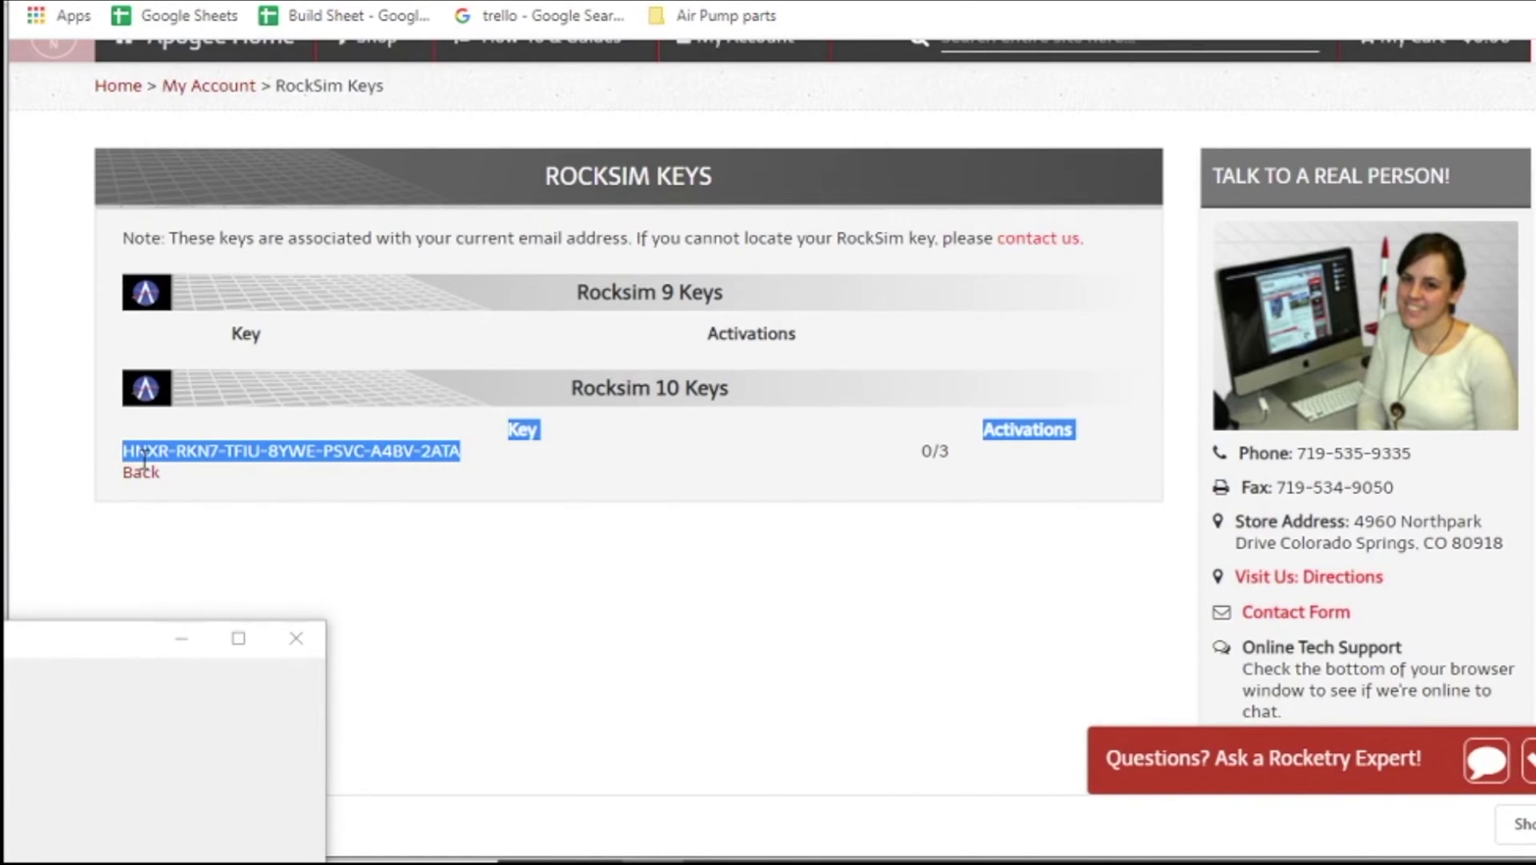
click(153, 642)
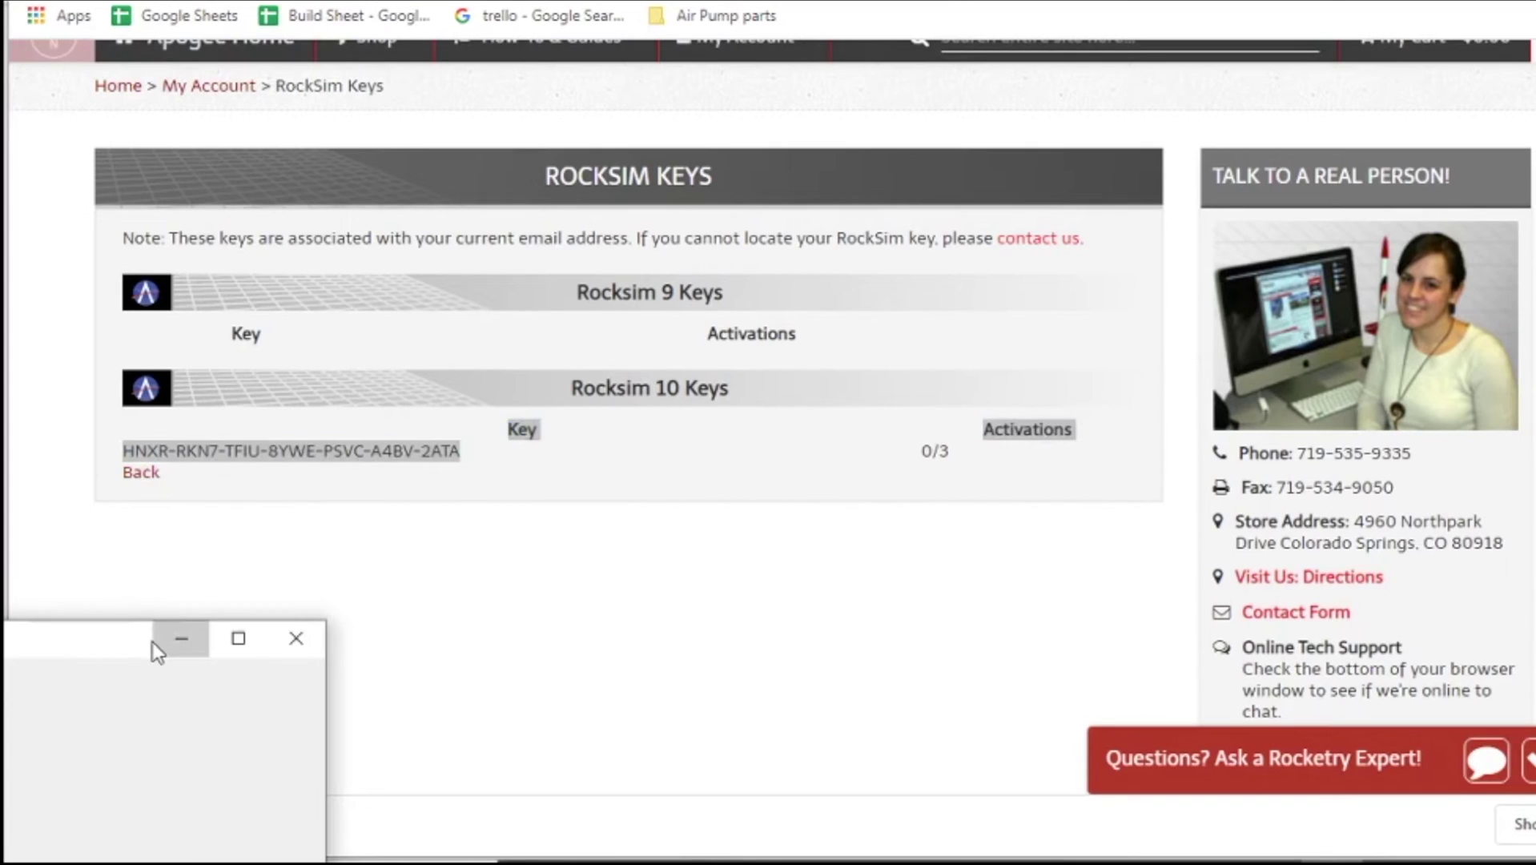
drag(91, 641, 816, 53)
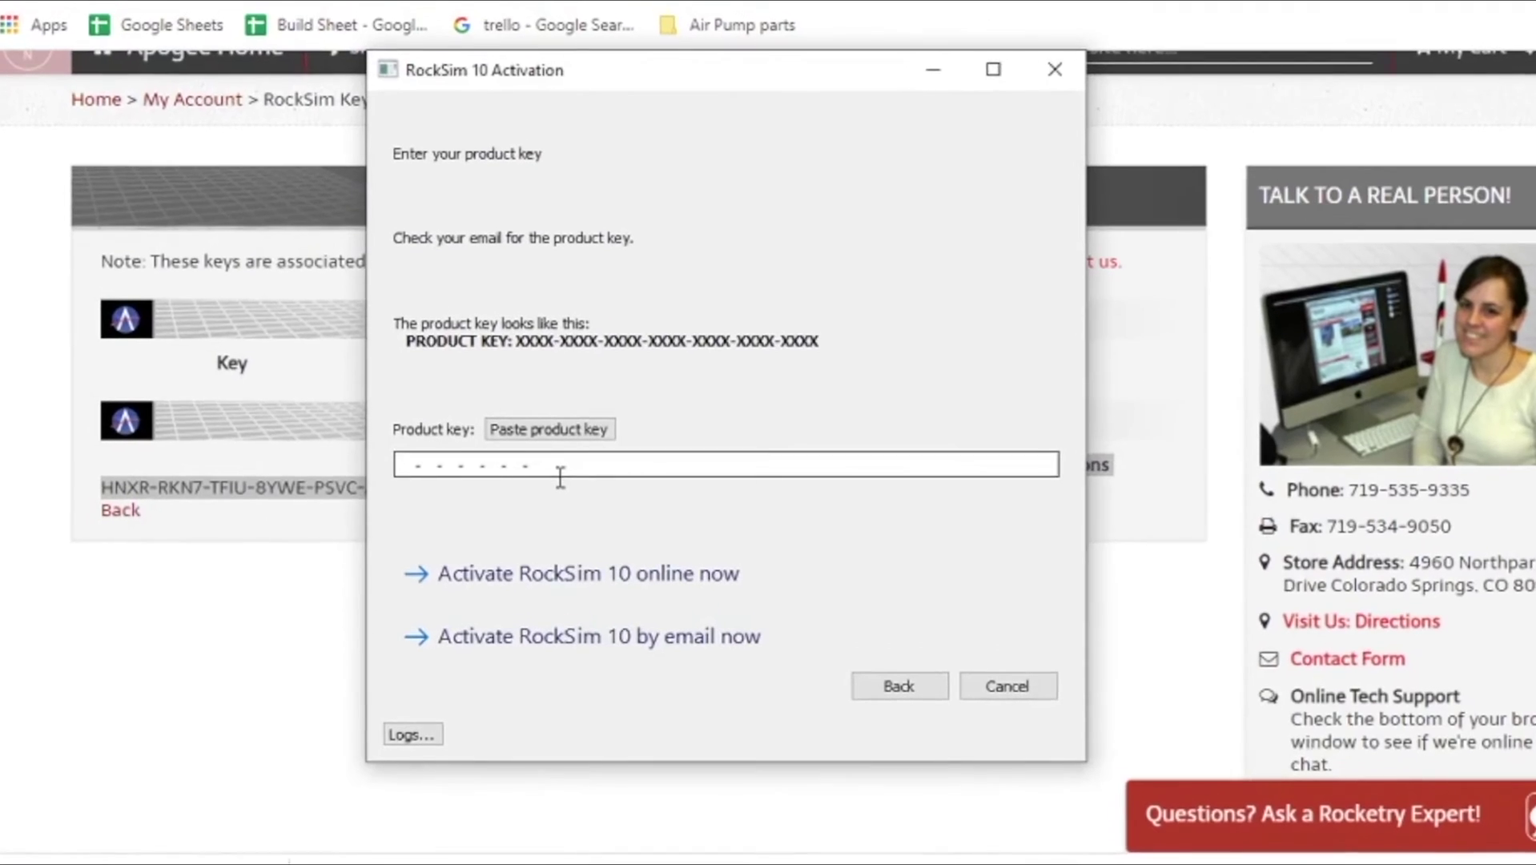
Paste the product key, activate RockSim 10 online, and close the success message
click(497, 395)
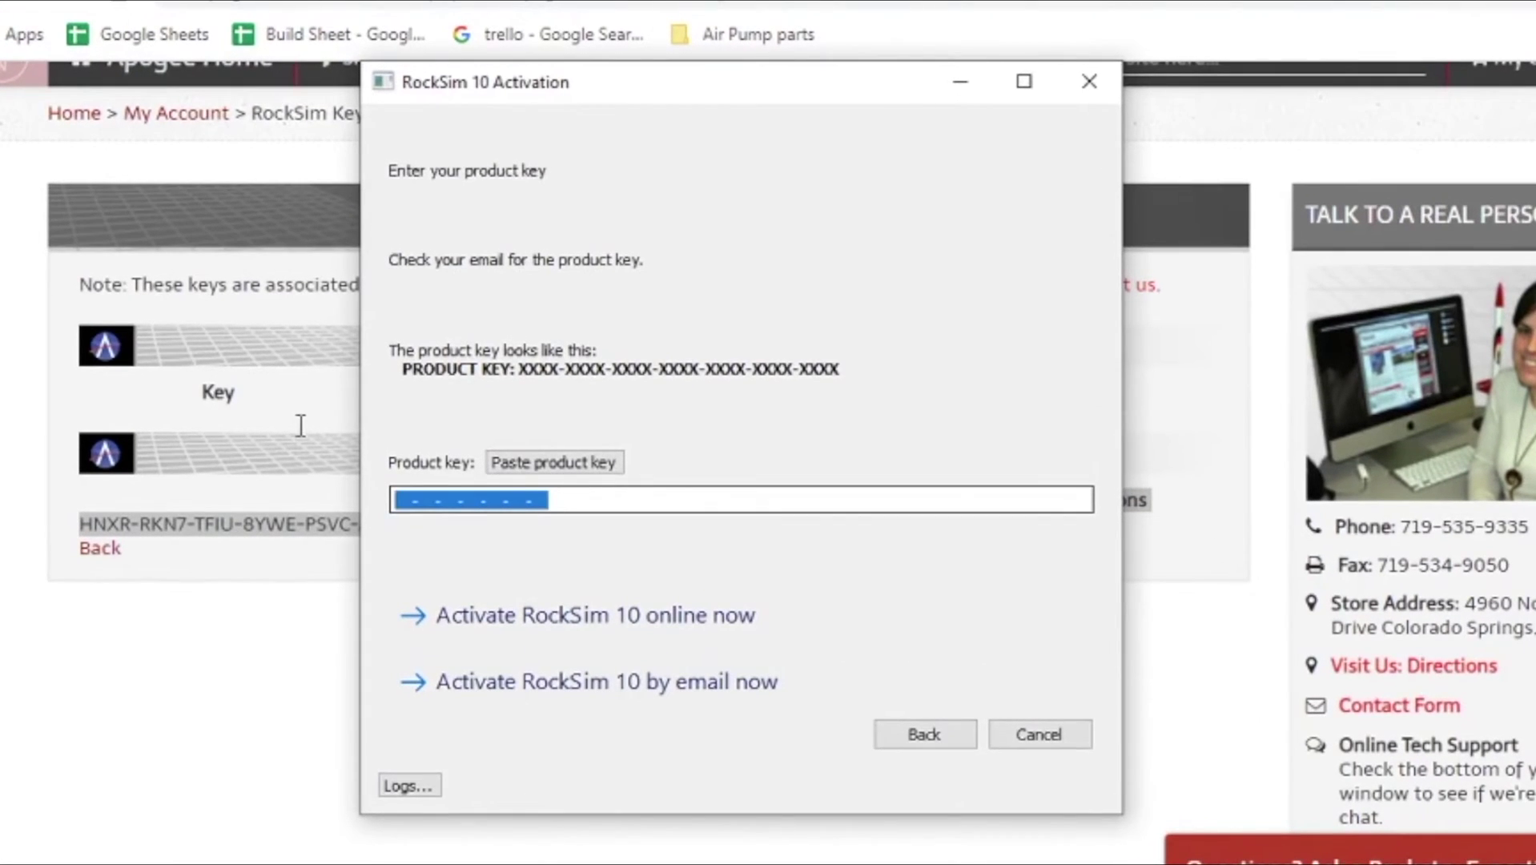
click(571, 464)
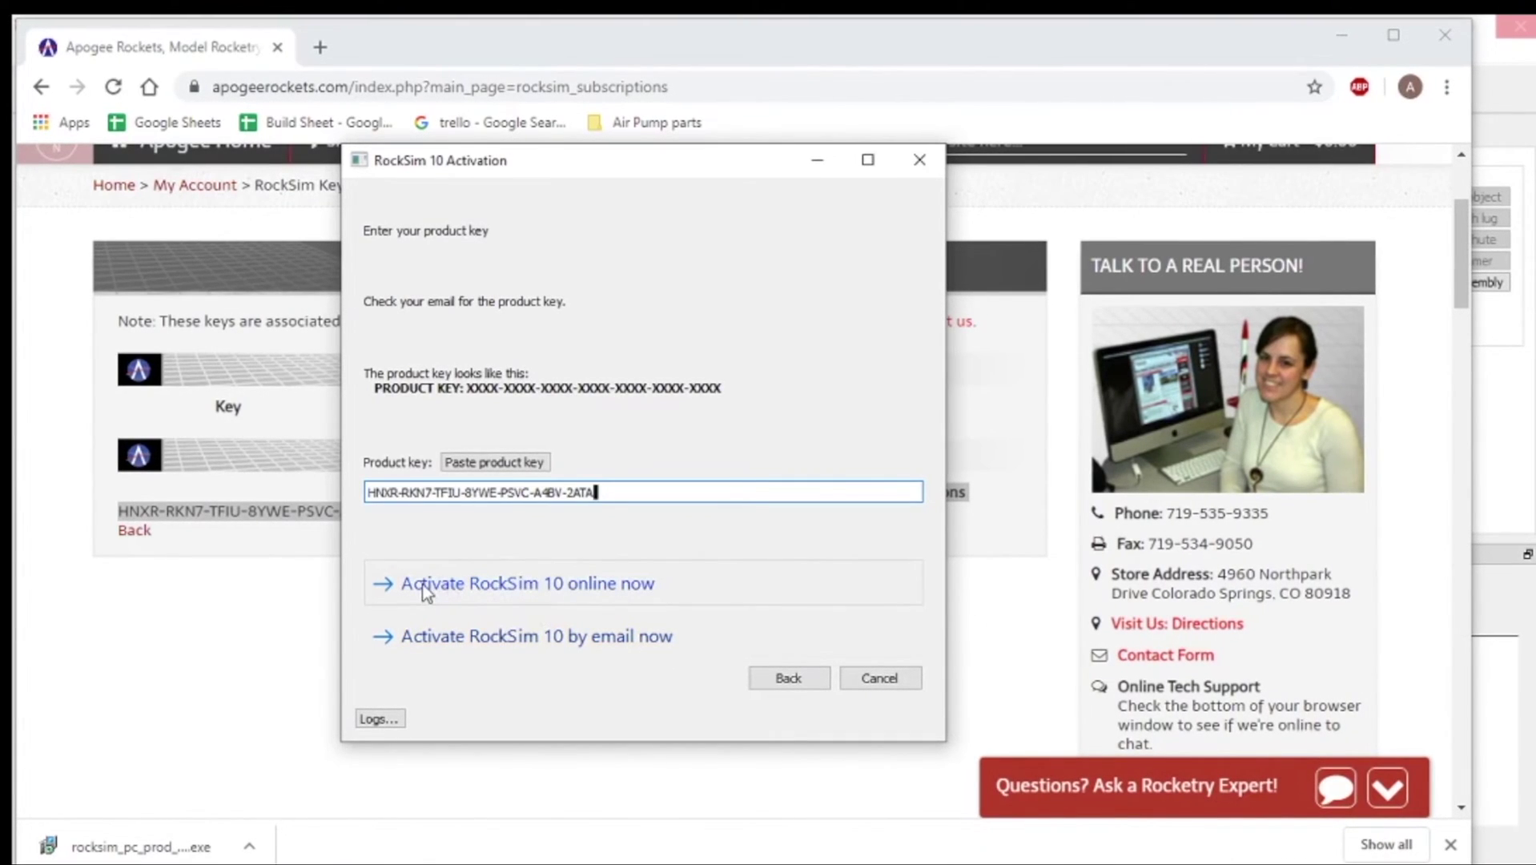
click(482, 585)
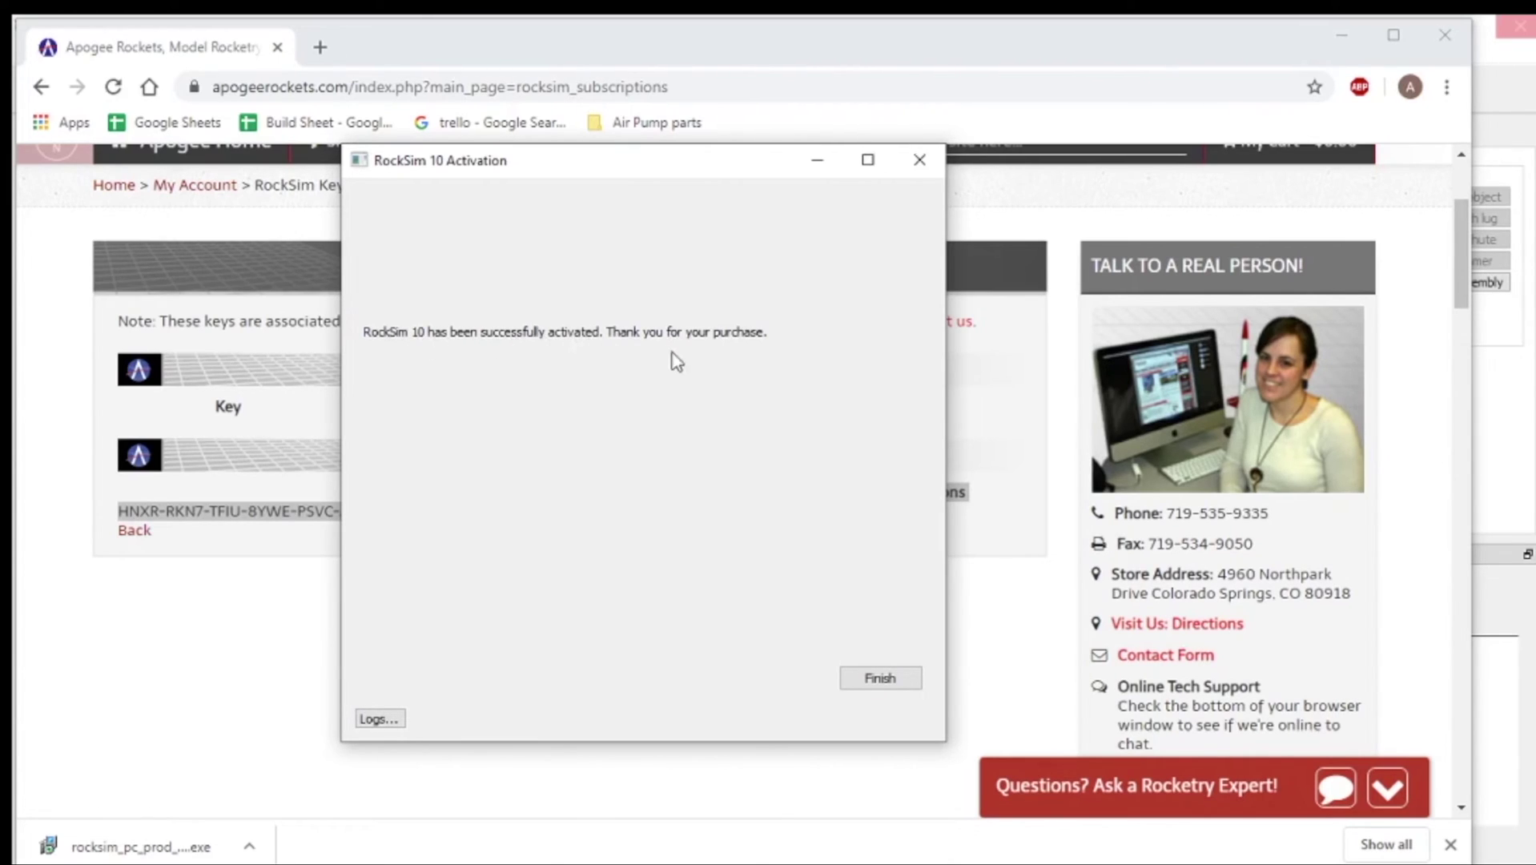
click(880, 678)
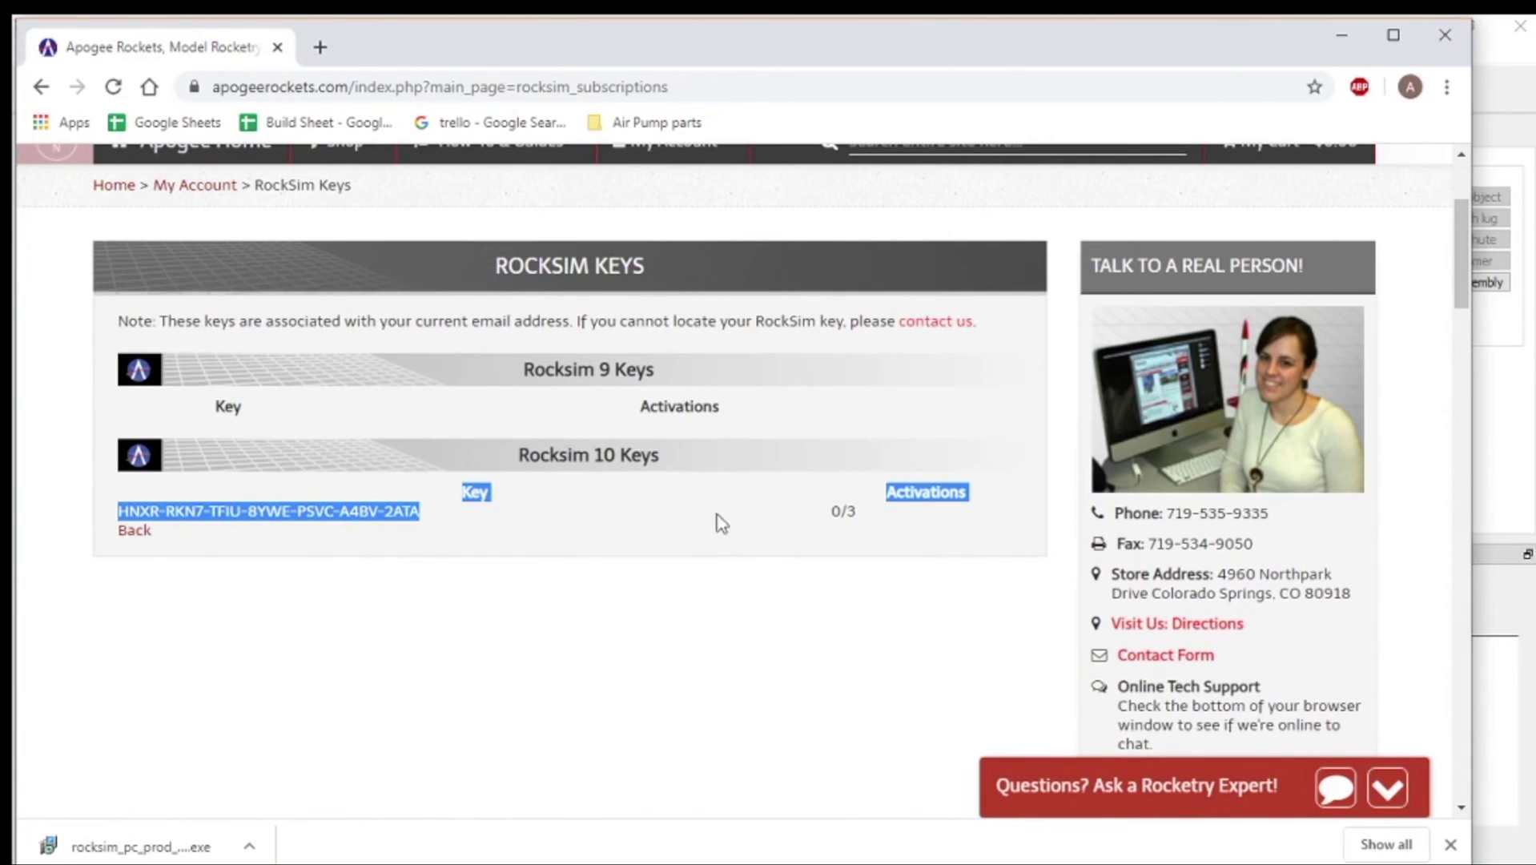
click(1514, 482)
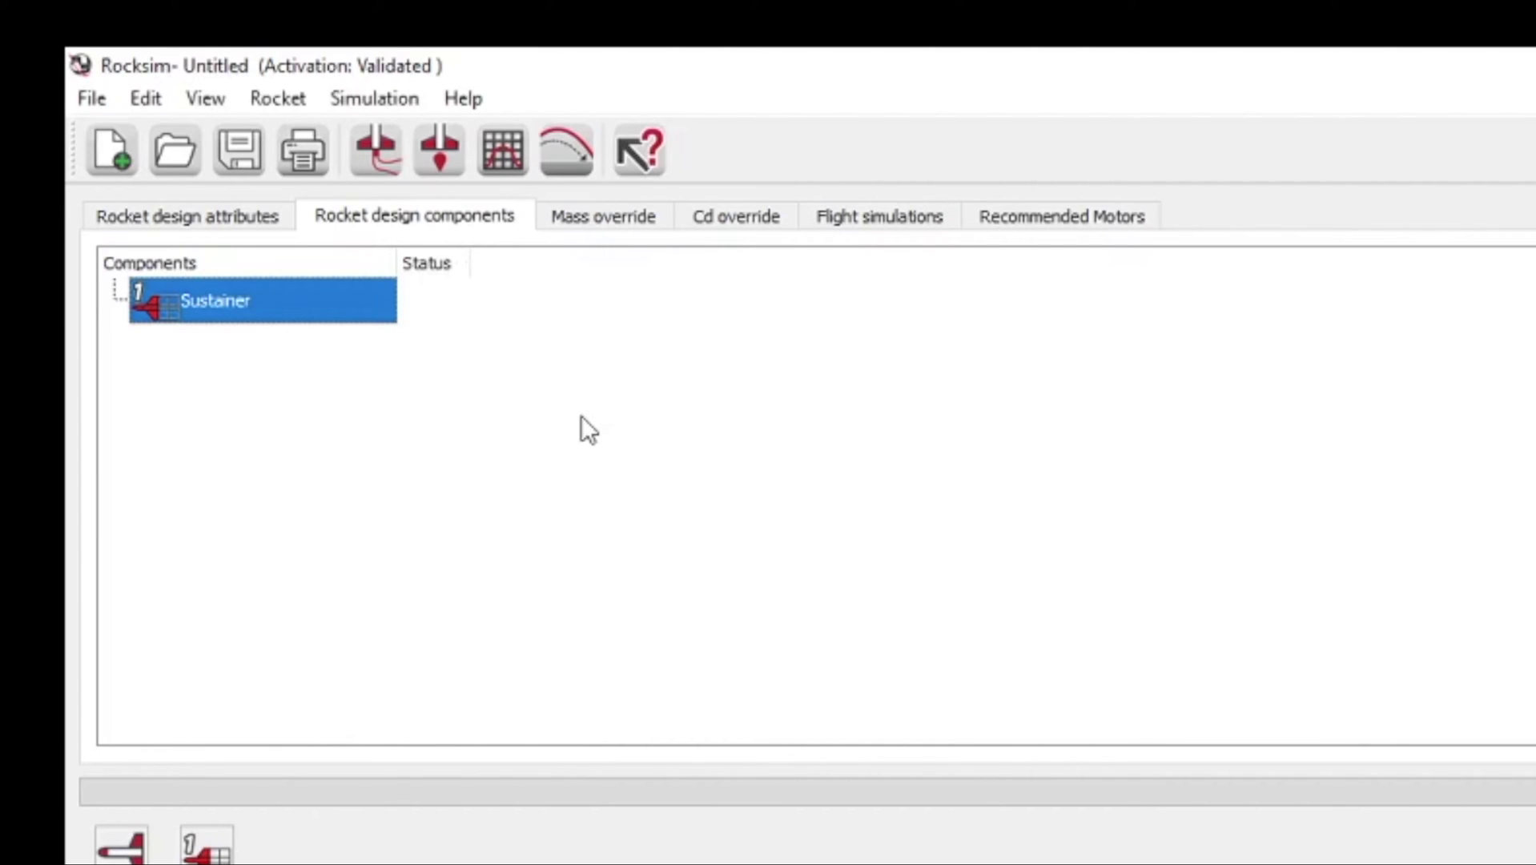
Choose Help > Tutorial Videos to open the RockSim tutorial videos page in the browser
click(453, 100)
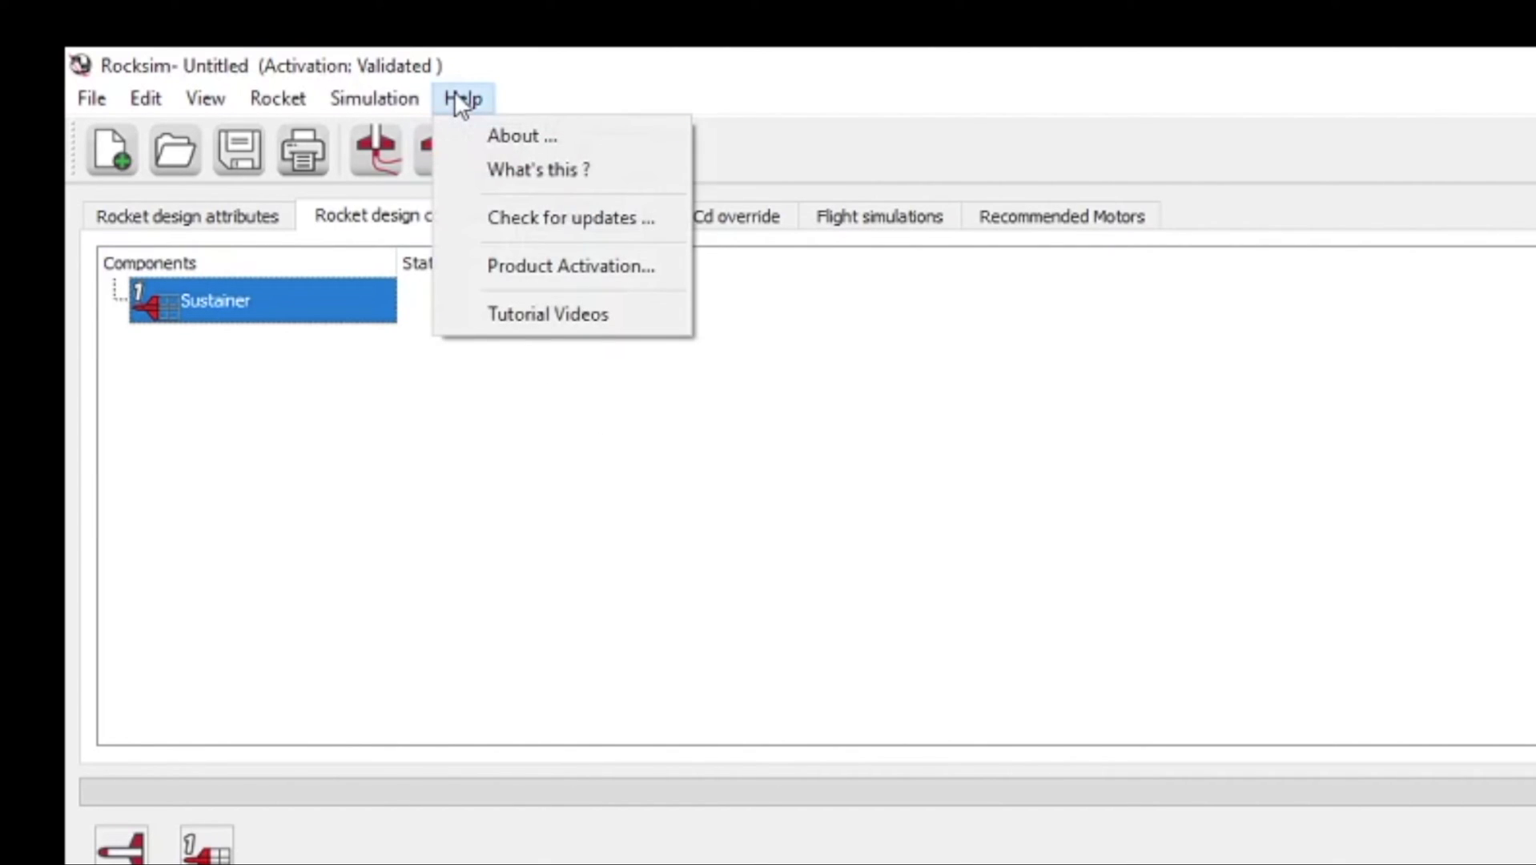
click(519, 316)
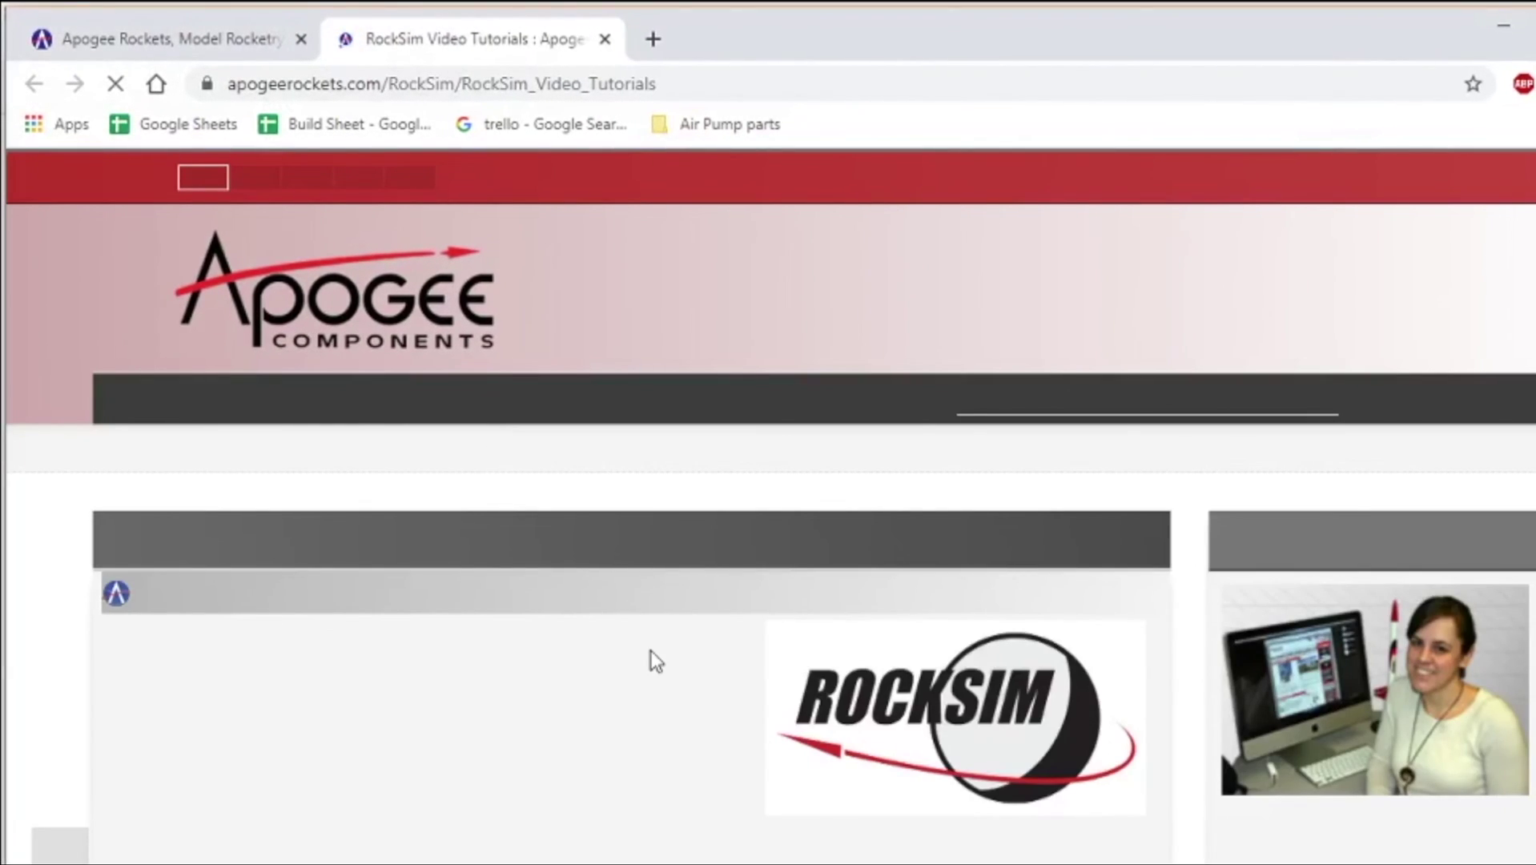
Scroll the tutorials page down to the RockSim v9 and TARC video tutorial lists
scroll(651, 650, down, 5)
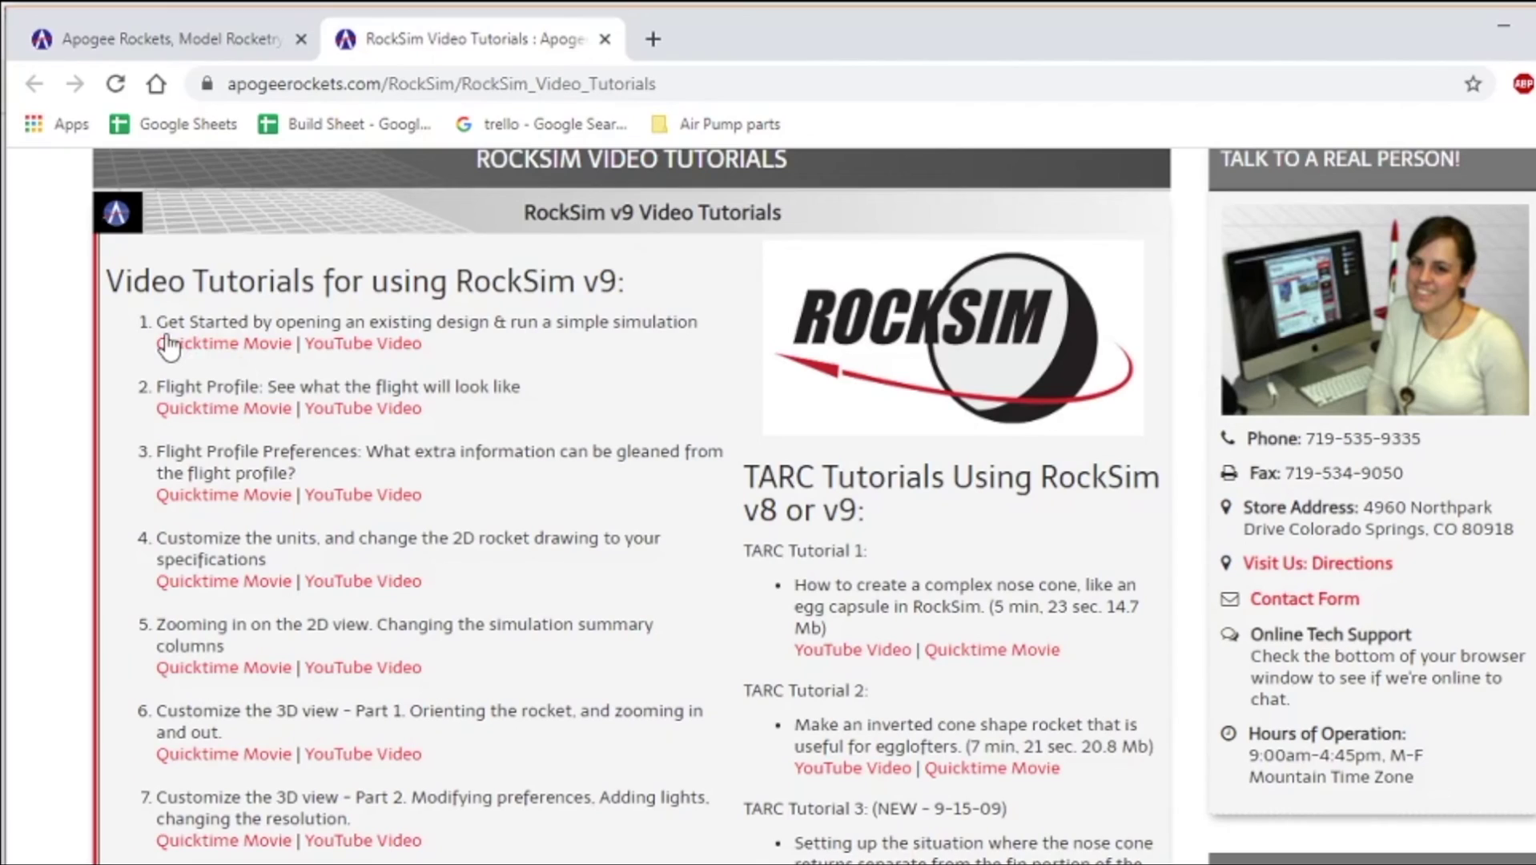